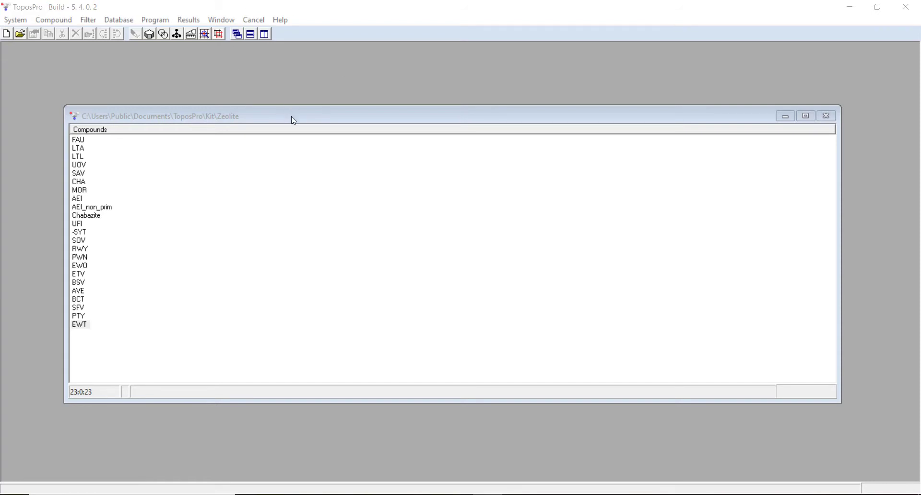
Step: Go to the LTA framework page in the IZA database and download its LTA Framework CIF
left_click(224, 121)
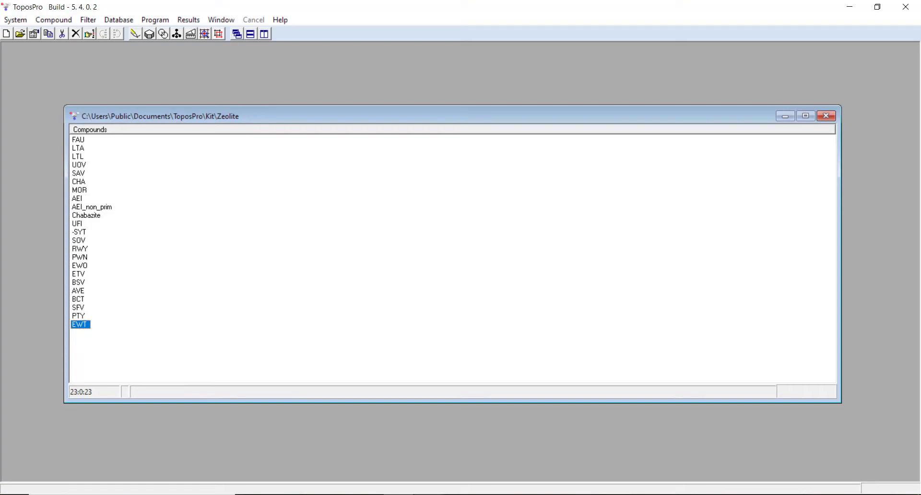
key("alt+Tab")
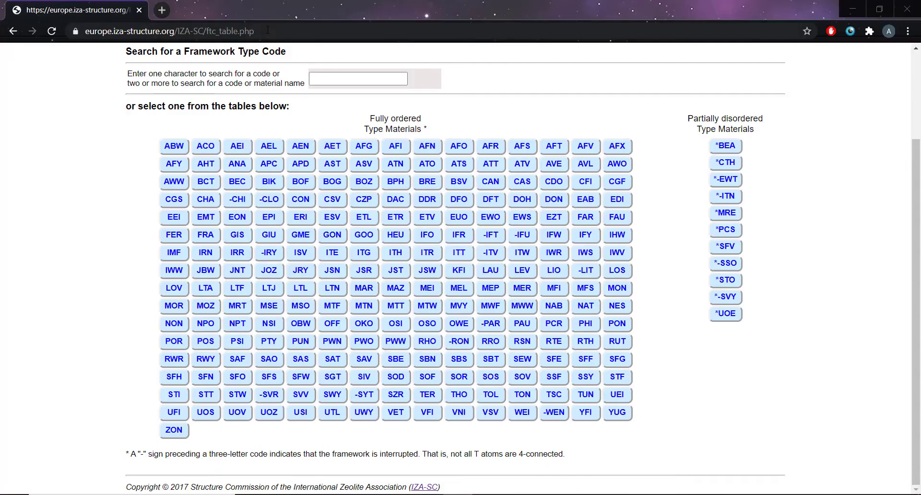
left_click(267, 30)
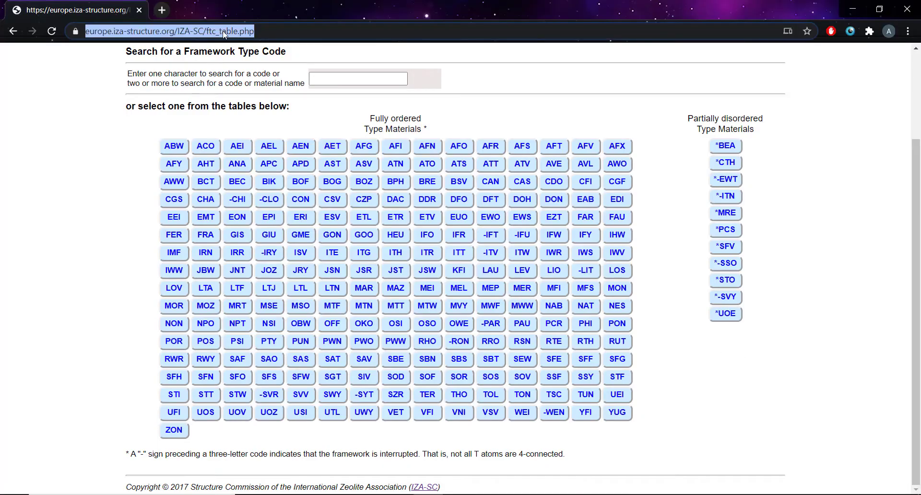
left_click(206, 290)
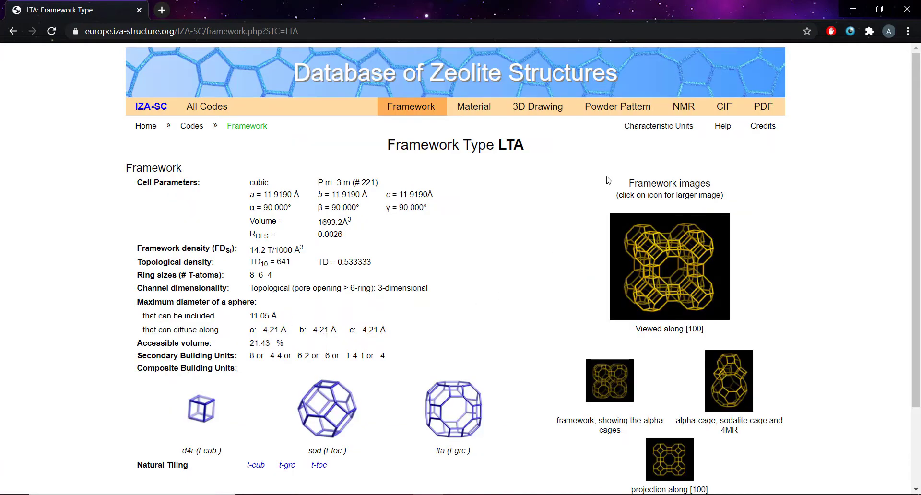
mouse_move(734, 105)
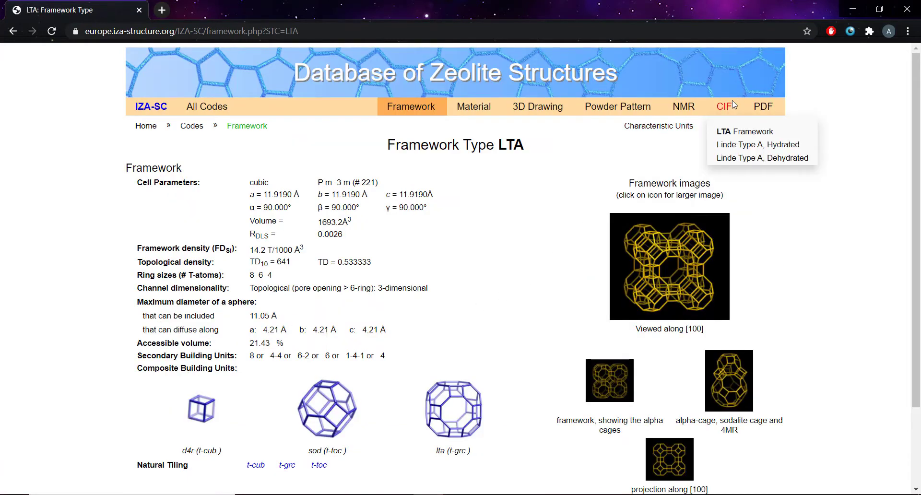
left_click(733, 135)
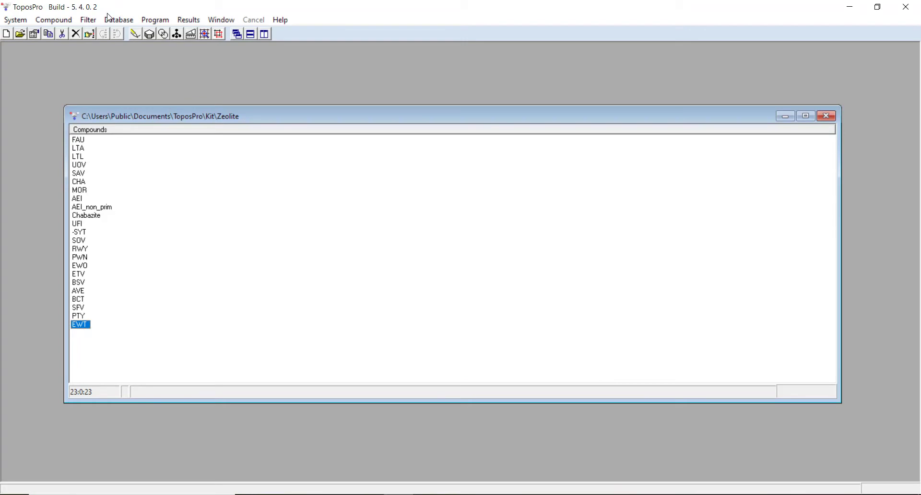
Step: Import the downloaded LTA CIF into the Zeolite database and open its crystal data
left_click(110, 19)
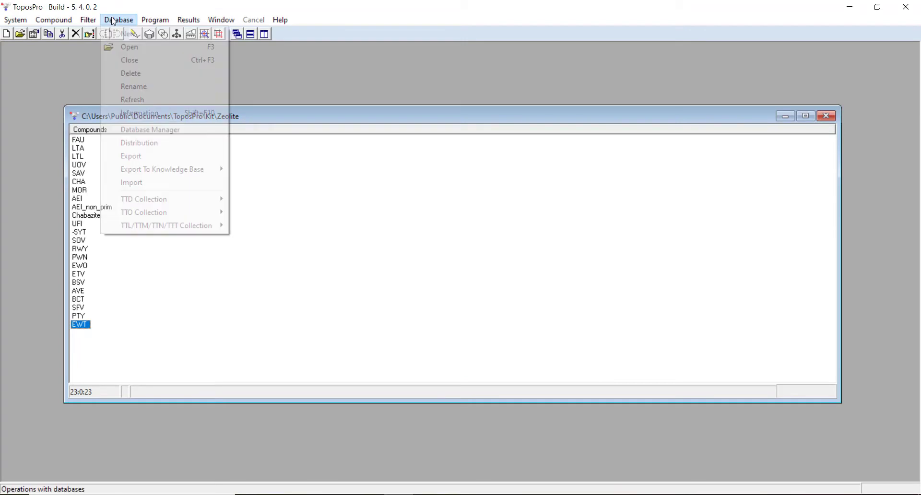
left_click(131, 182)
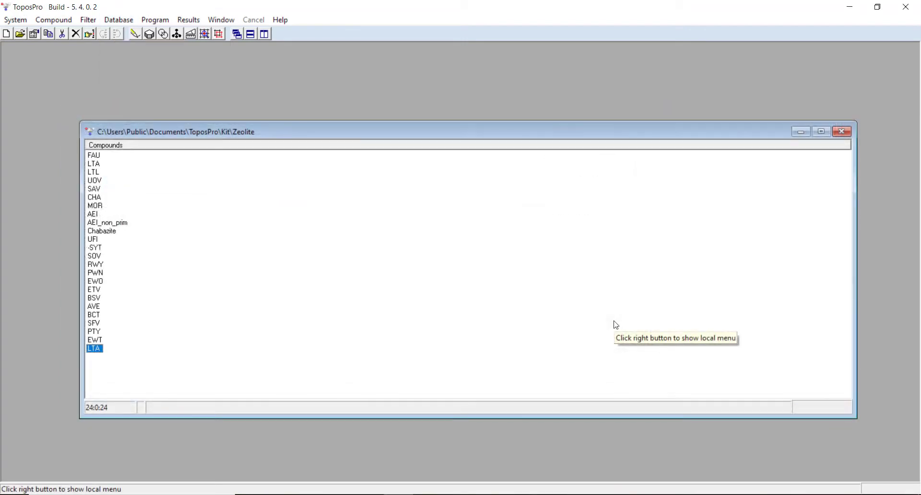
double_click(96, 351)
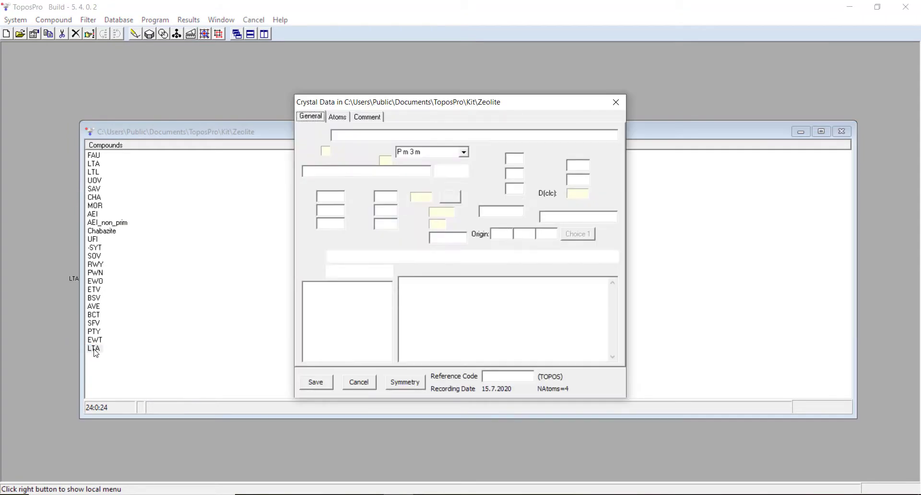
Step: On the Atoms tab, delete the three oxygen atom rows from LTA
left_click(337, 118)
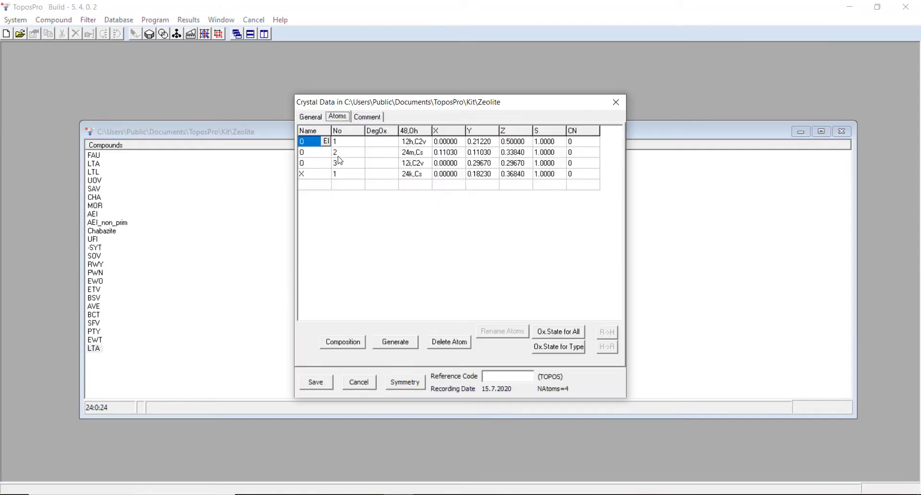
left_click(310, 177)
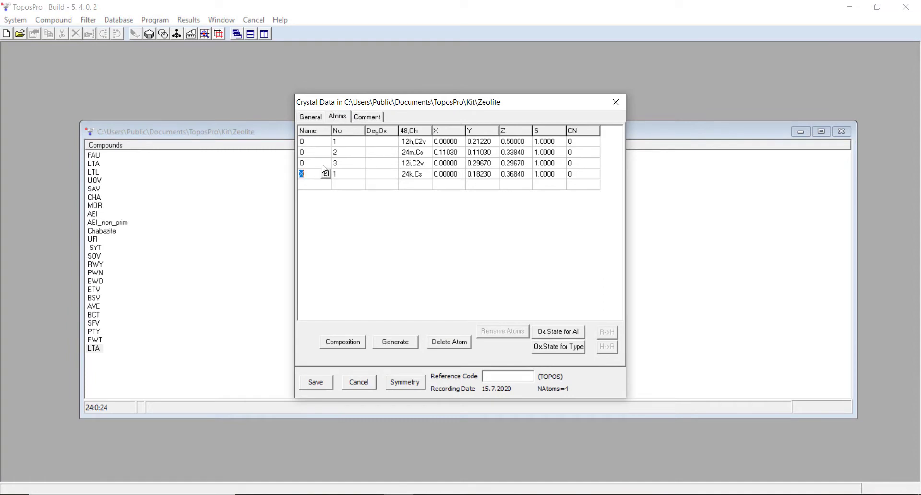
left_click(312, 142)
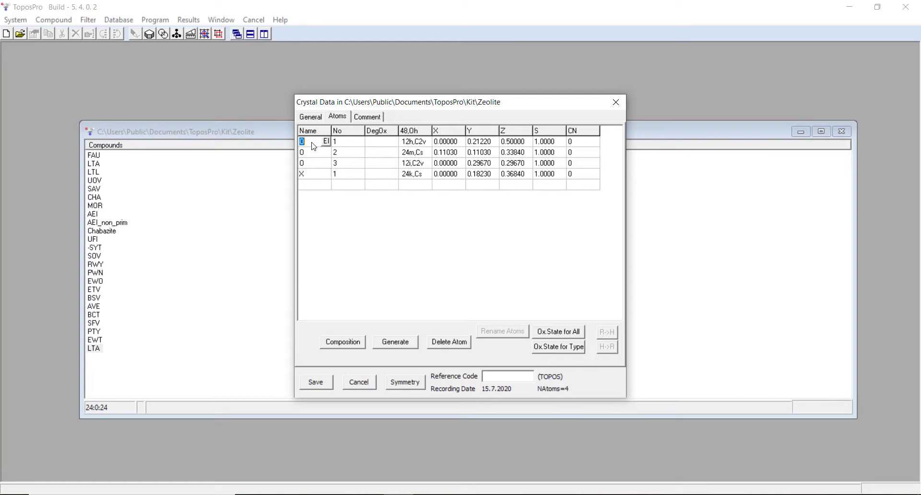
left_click(454, 345)
left_click(453, 346)
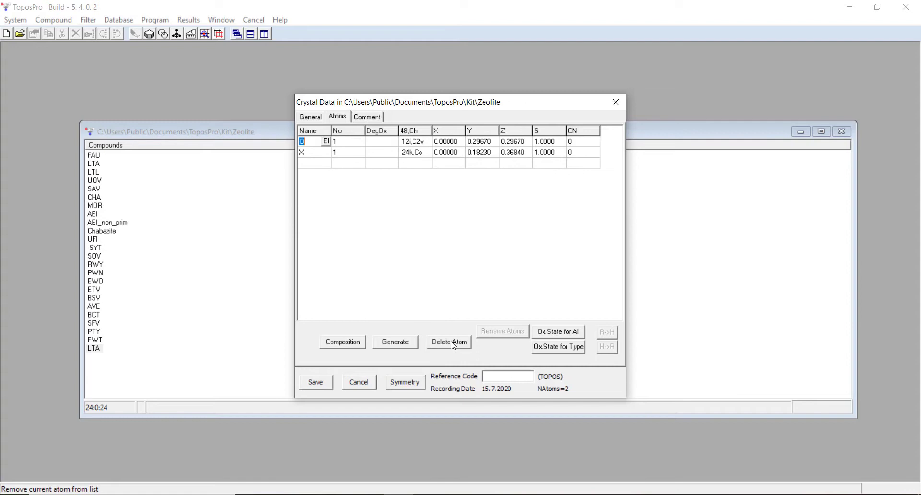
left_click(453, 346)
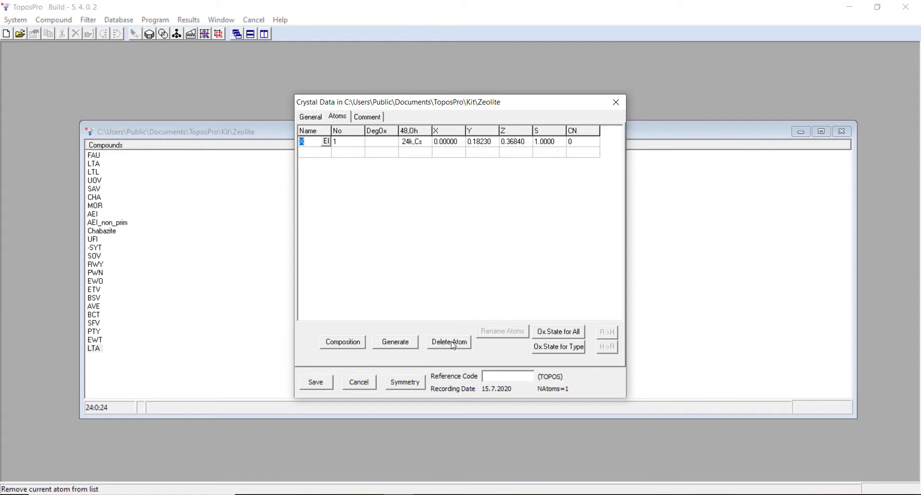
Step: Set the remaining X atom's element to Si and save the LTA crystal data
left_click(325, 141)
scroll(307, 185, "up", 8)
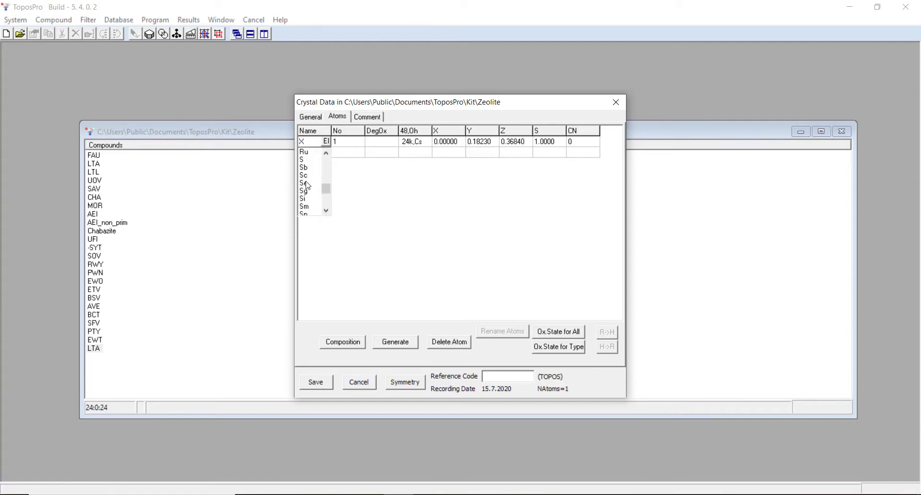
scroll(307, 185, "down", 2)
left_click(307, 198)
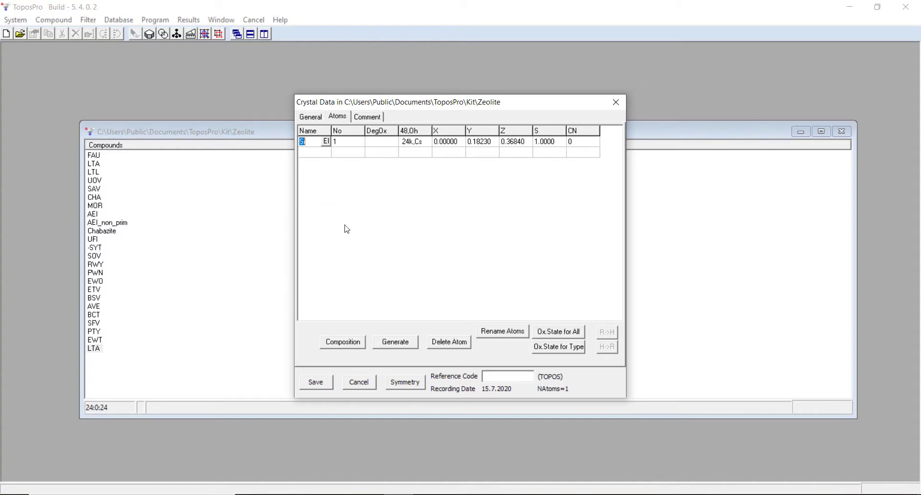
left_click(326, 384)
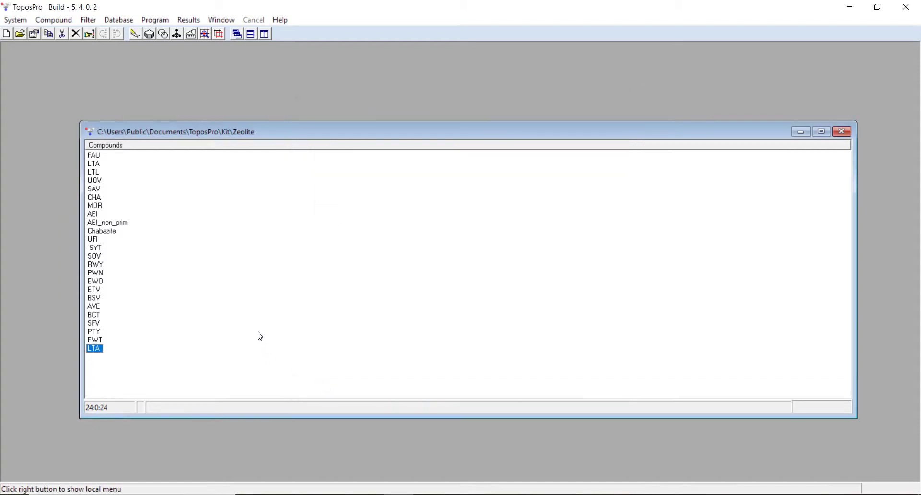
key("ctrl+i")
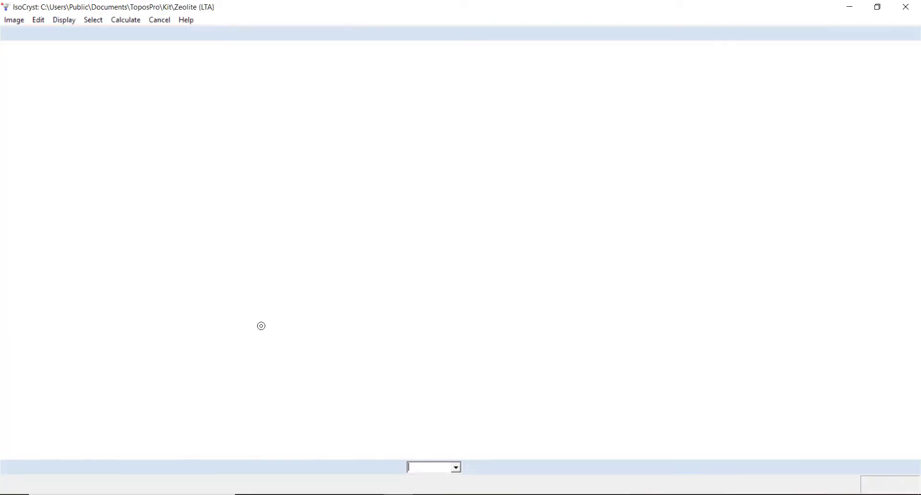
left_click(40, 41)
mouse_move(119, 118)
left_mouse_down()
mouse_move(206, 130)
mouse_move(108, 123)
left_mouse_up()
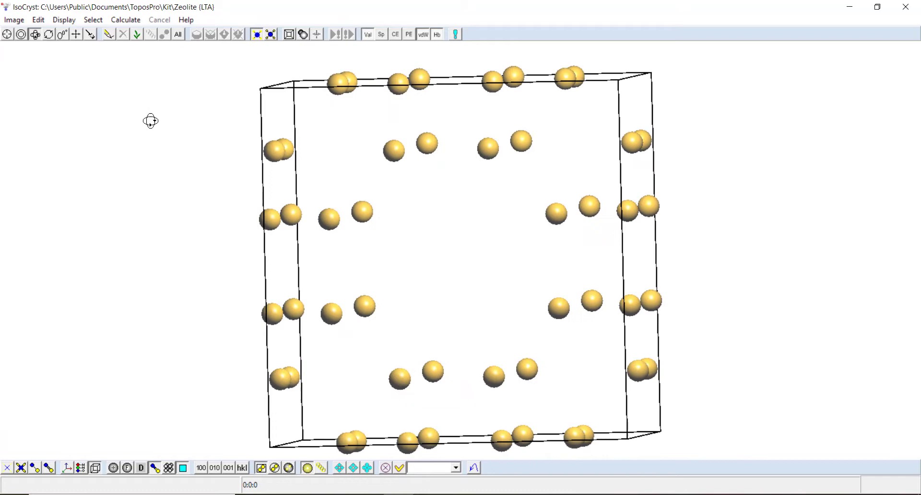
left_click_drag(382, 281, 365, 260)
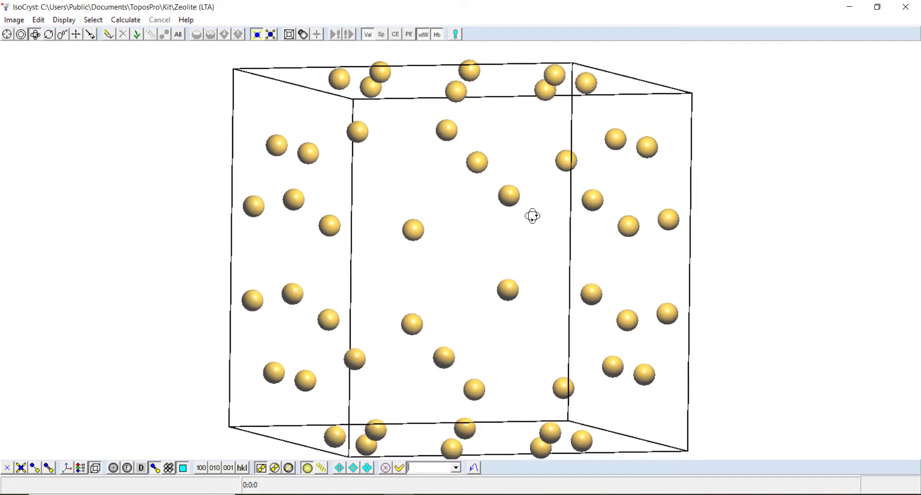
left_click(906, 7)
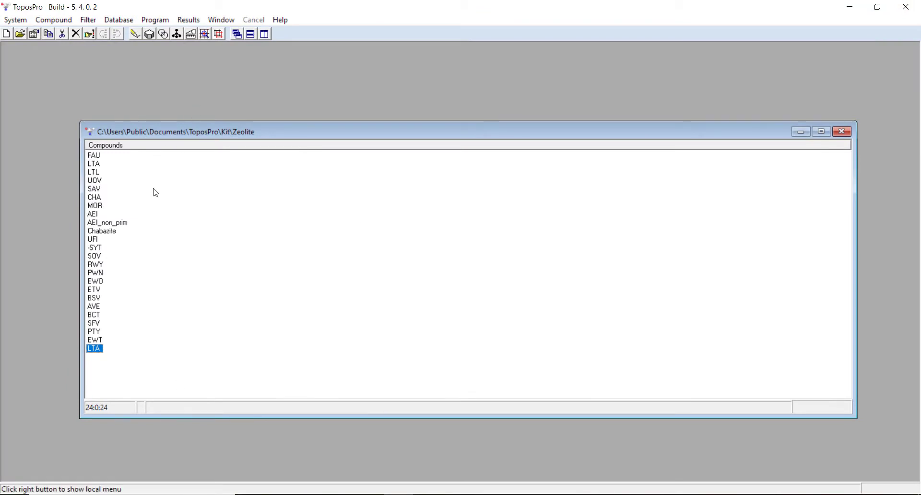
Step: Set AutoCN options to the Solid Angles matrix method with MinOm 10.00
left_click(163, 34)
left_click(341, 152)
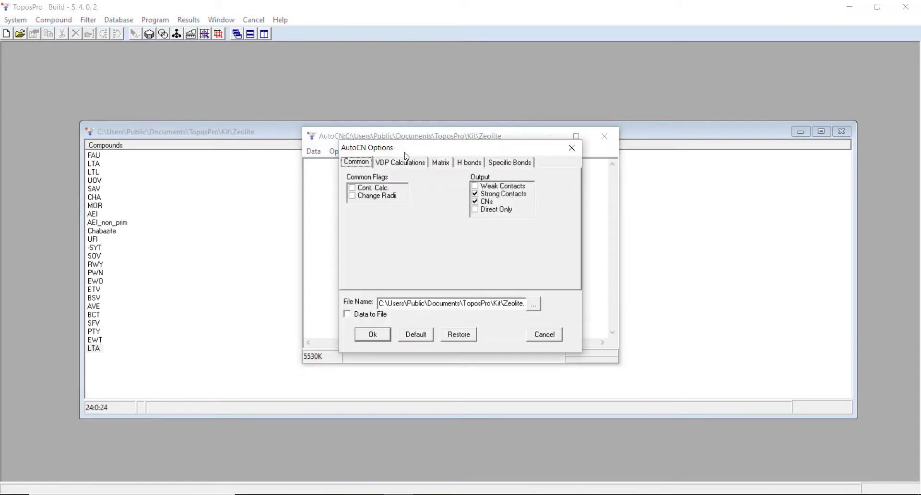
left_click(413, 163)
left_click(438, 163)
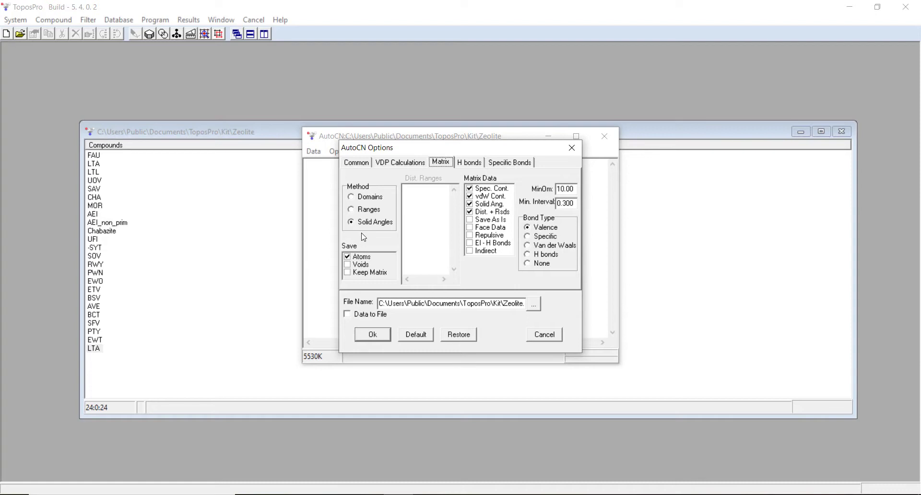
left_click(352, 223)
left_click_drag(557, 189, 575, 188)
left_click(574, 187)
left_click(373, 335)
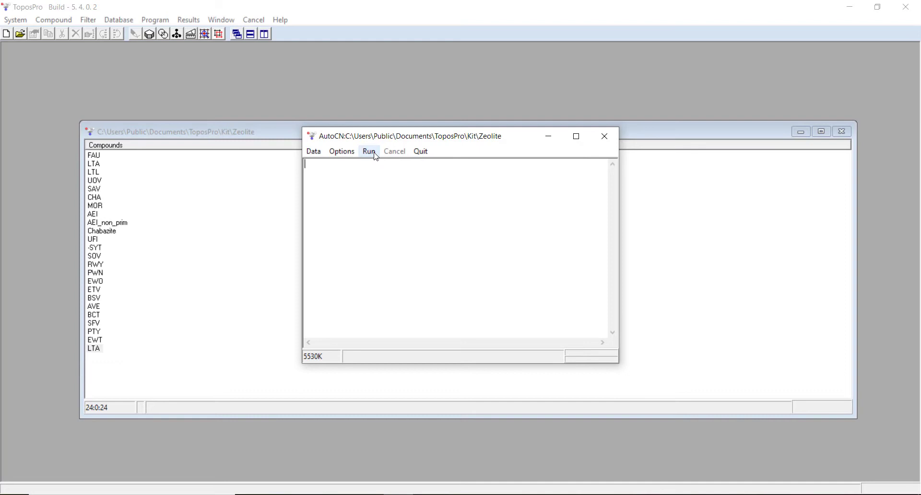
Step: Run AutoCN on LTA and highlight Si1's coordination number of 4
left_click(375, 153)
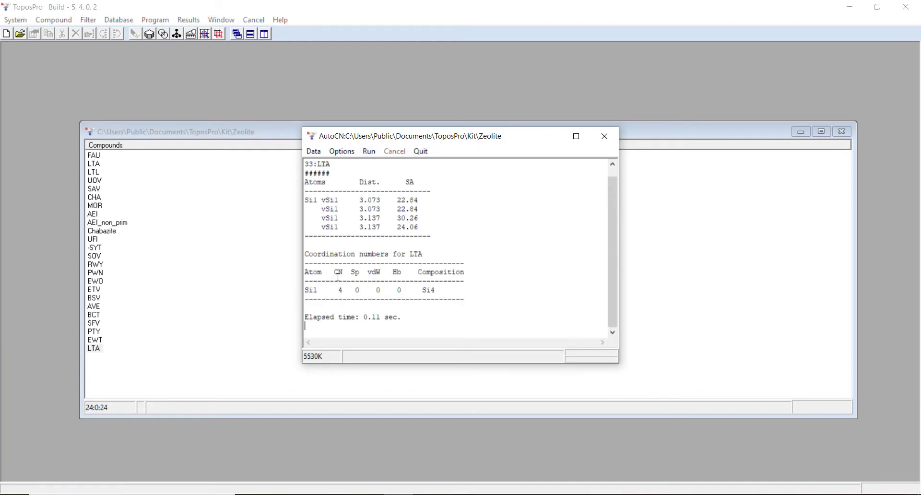
left_click_drag(339, 291, 454, 290)
left_click(455, 290)
left_click_drag(305, 290, 446, 293)
left_click(347, 289)
double_click(340, 291)
Step: Switch back to the IZA LTA page and browse the full list of framework codes
left_click(342, 290)
left_click(426, 494)
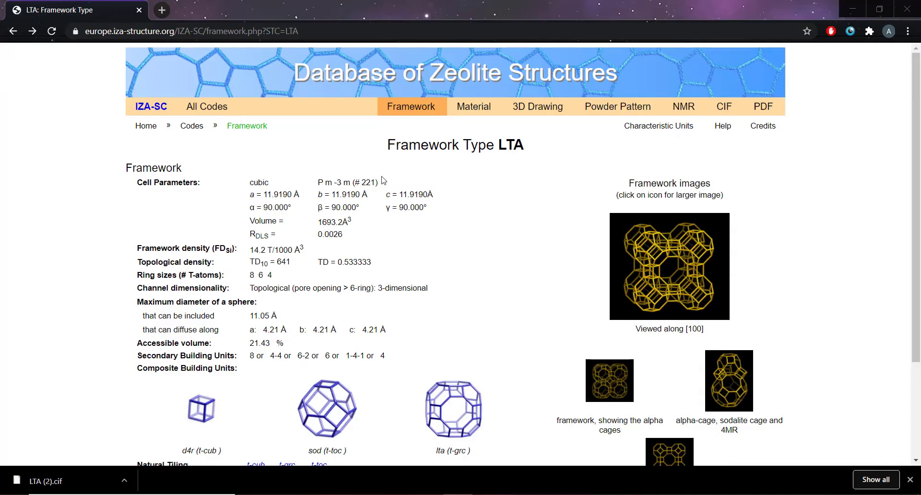
left_click(206, 108)
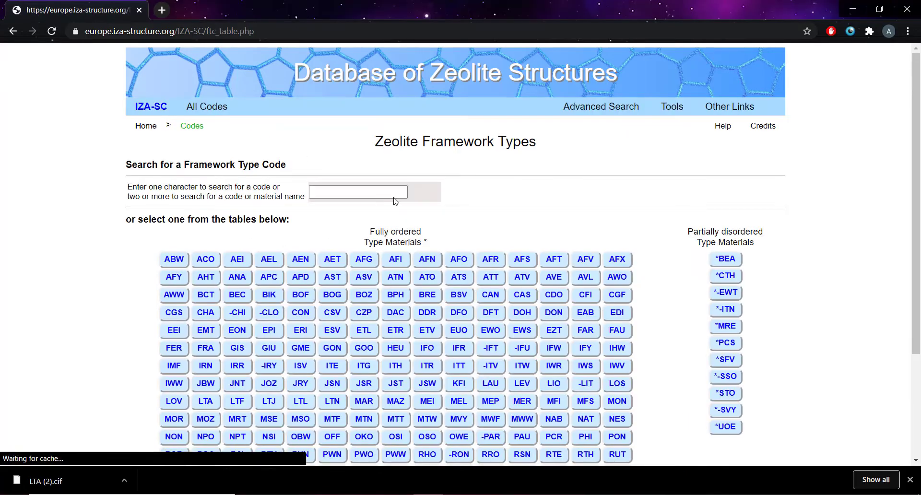
scroll(505, 236, "down", 3)
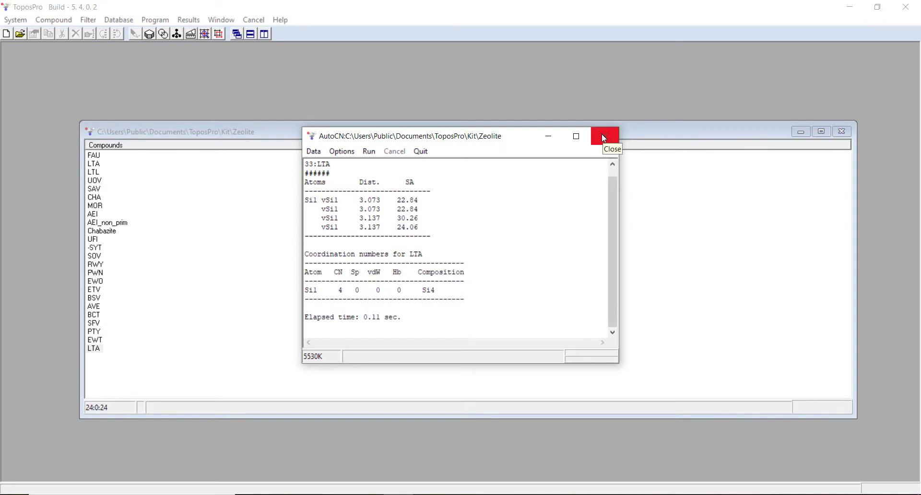
Step: Close the AutoCN results, rotate the LTA framework in IsoCryst, then close the viewer
left_click(604, 138)
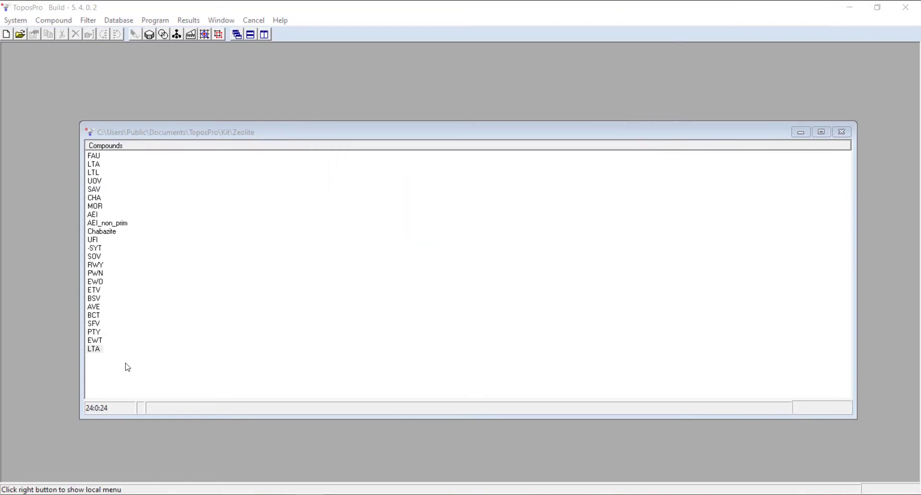
double_click(95, 349)
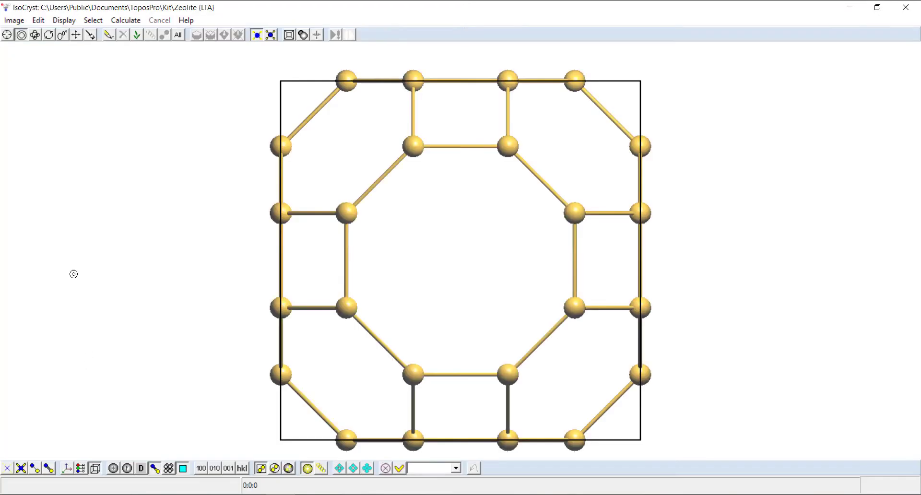
left_click(35, 35)
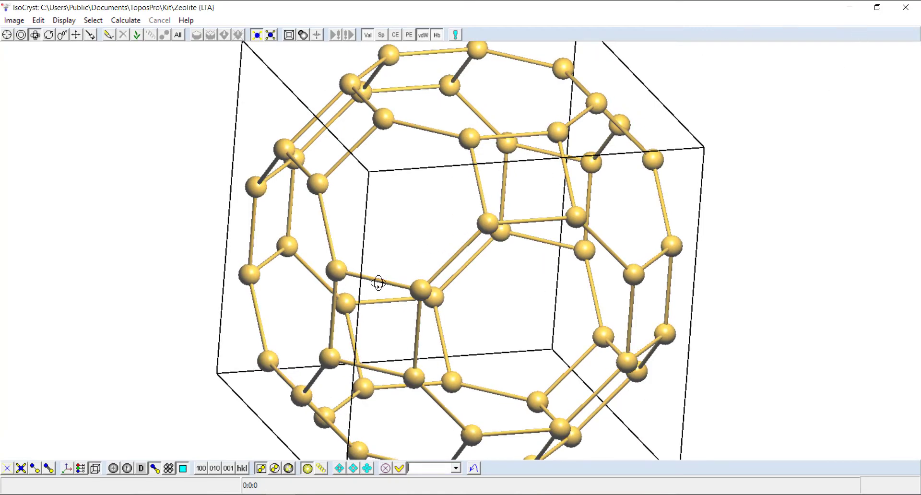
left_click_drag(593, 271, 477, 269)
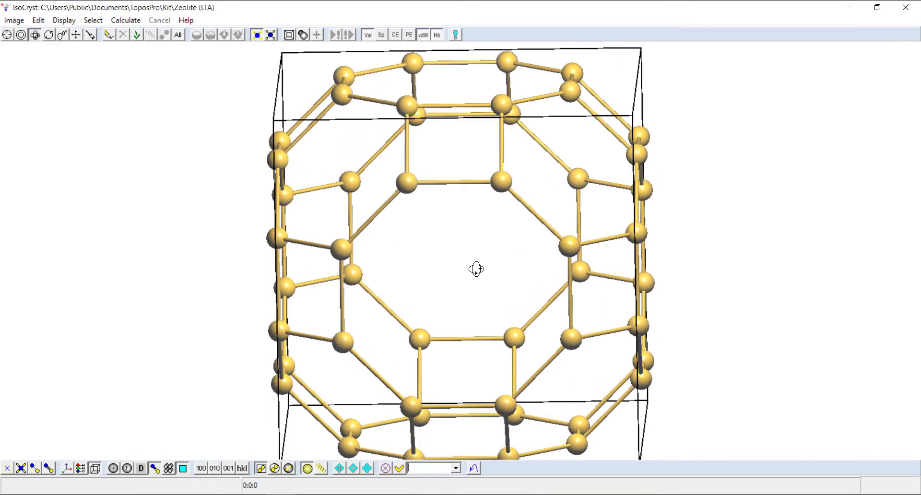
left_click(906, 7)
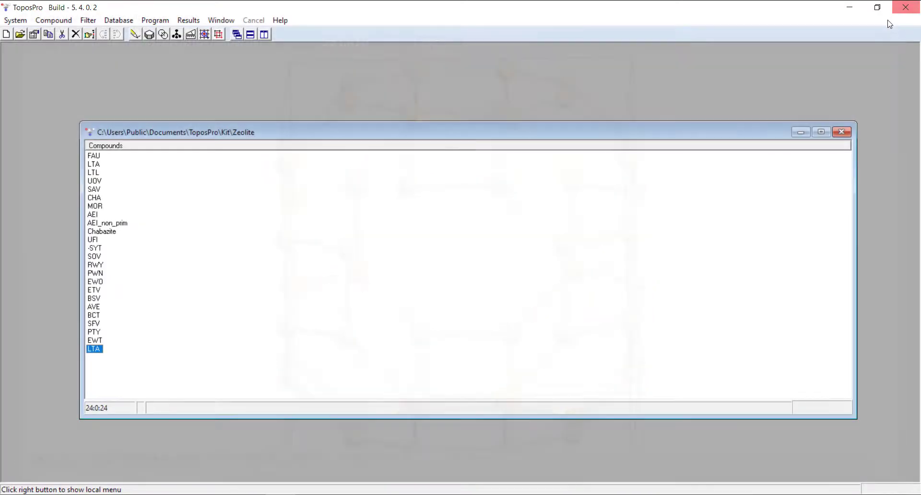
Step: Open ADS options for LTA and check the Topology tab's maximum ring size of 10
left_click(206, 36)
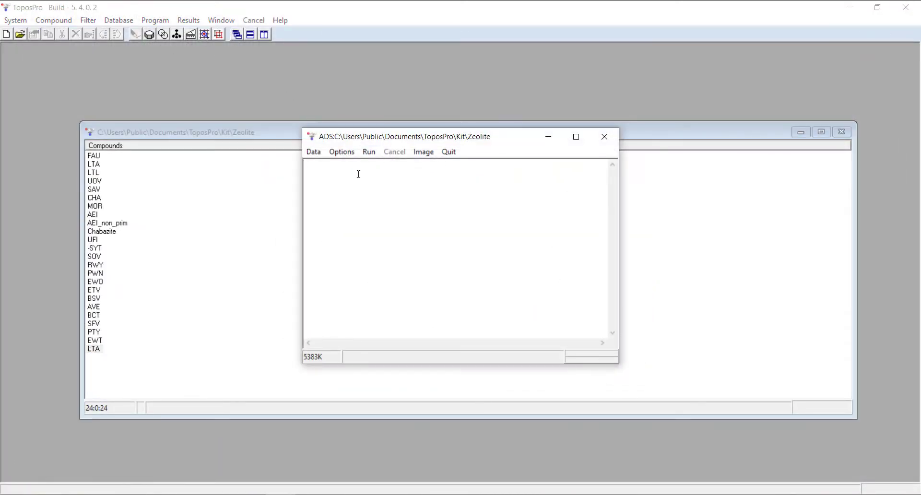
left_click(341, 152)
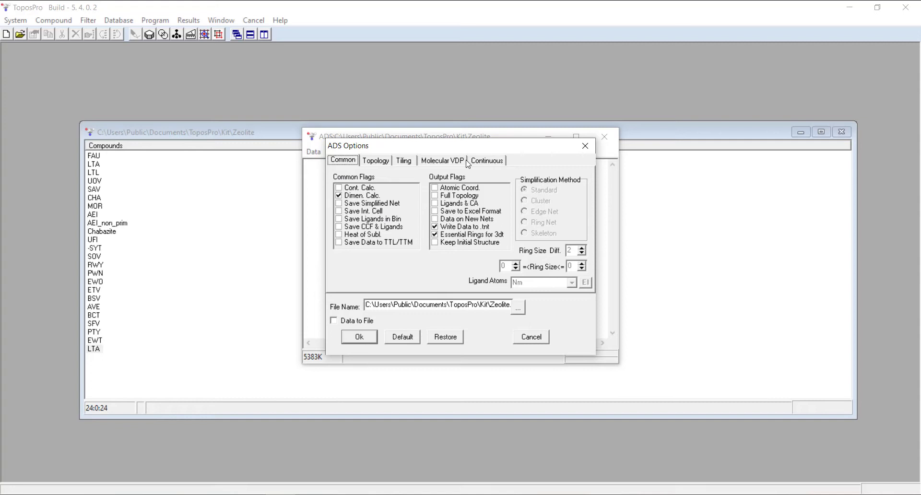
left_click_drag(519, 151, 554, 170)
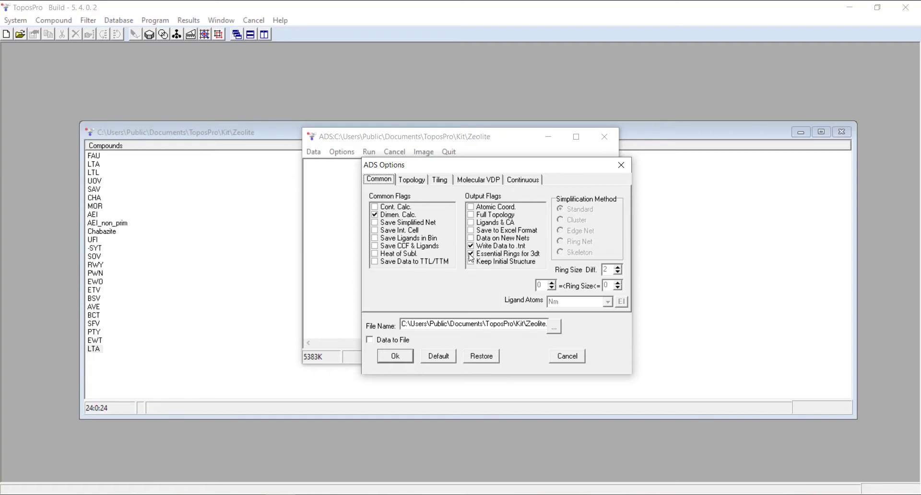
left_click(403, 181)
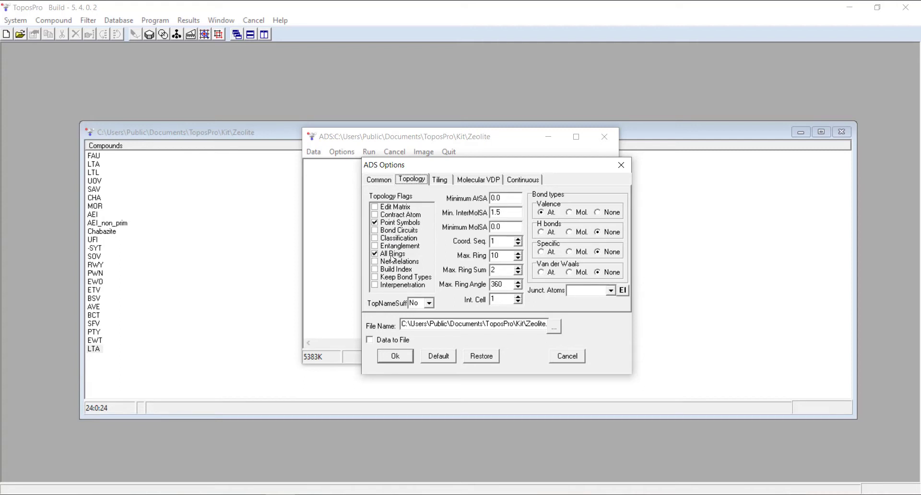
left_click(494, 241)
left_click_drag(500, 258, 483, 257)
Step: On the Tiling tab, review the tile topology, separate tiles and locally strong rings options
left_click(440, 181)
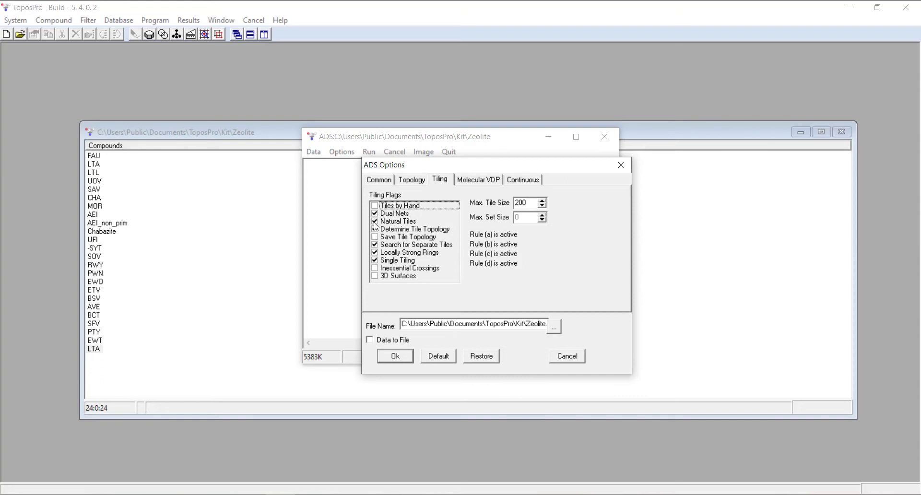
left_click(436, 230)
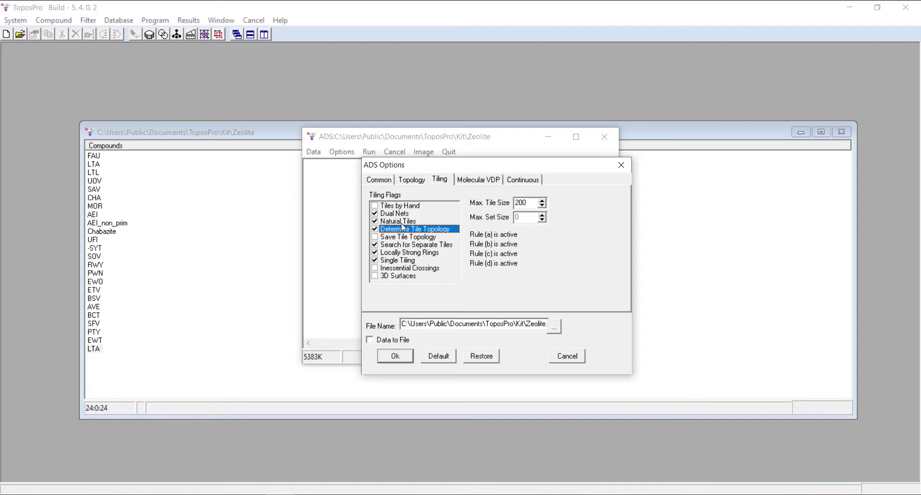
left_click(385, 246)
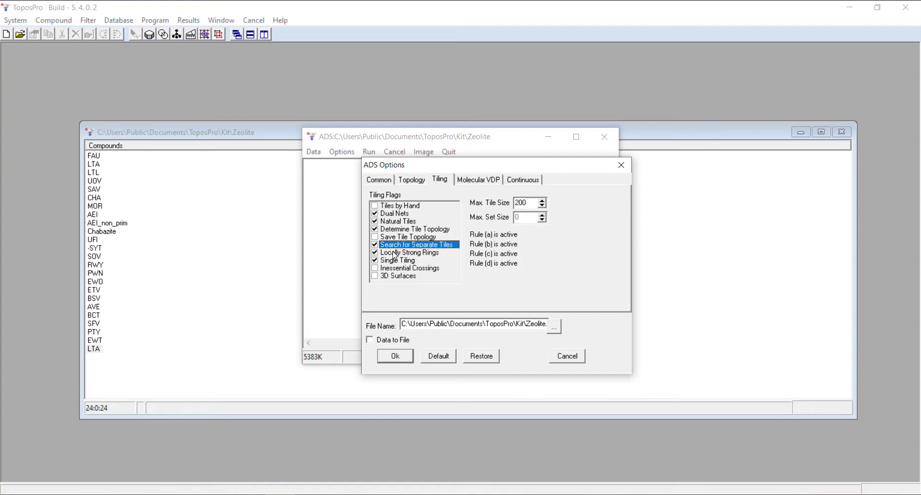
left_click(394, 252)
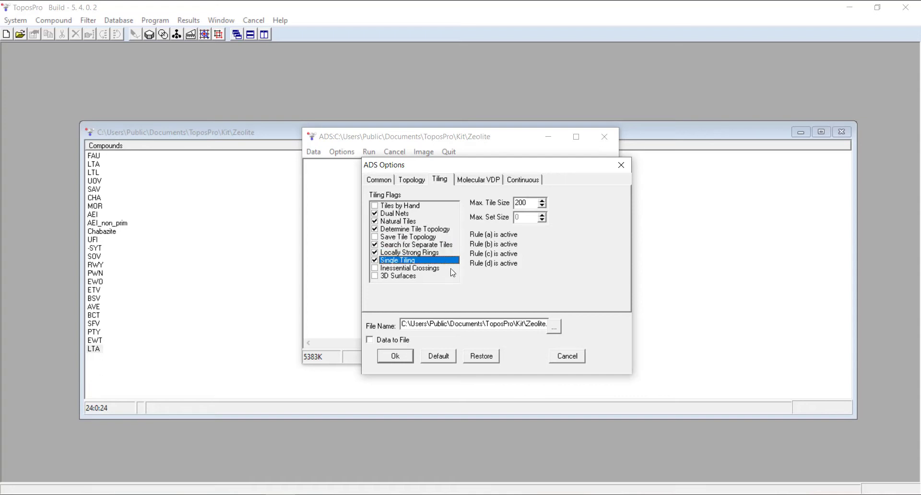
Step: Toggle natural tiles, tile topology, separate tiles and strong rings off and on, keeping Max. Tile Size 200
left_click(376, 245)
left_click(375, 221)
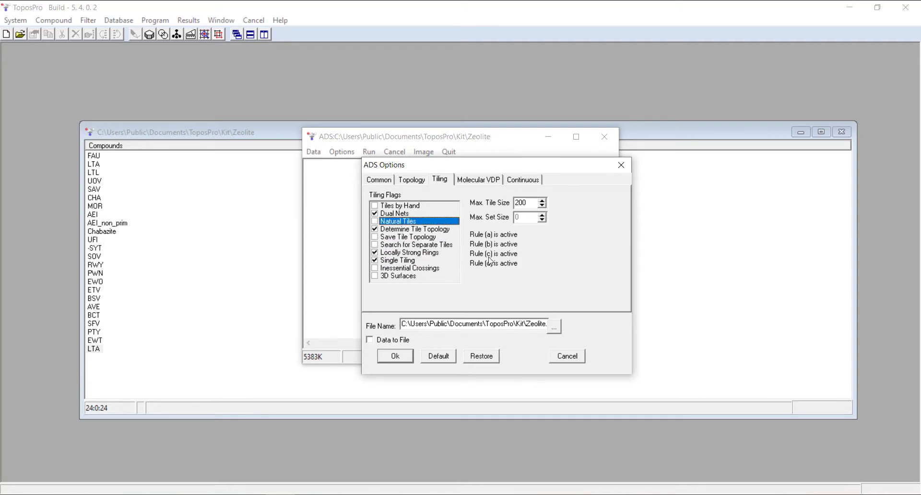
left_click(375, 230)
left_click(375, 260)
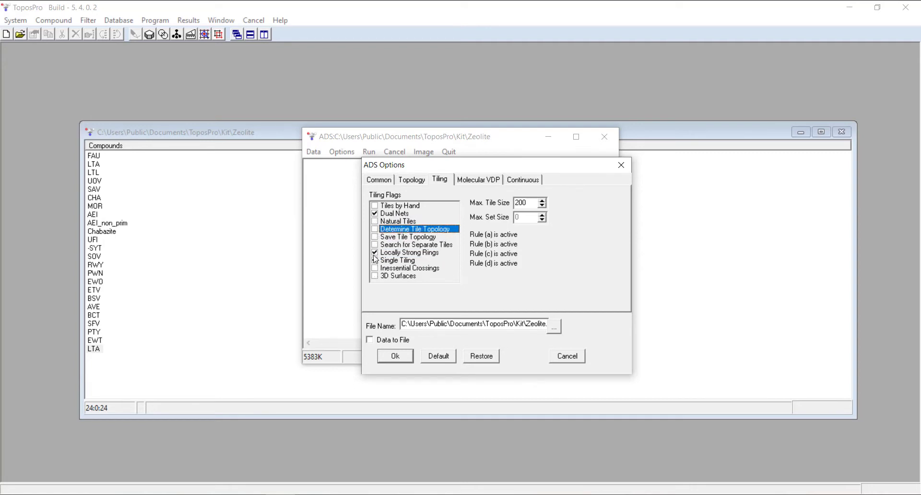
left_click(375, 255)
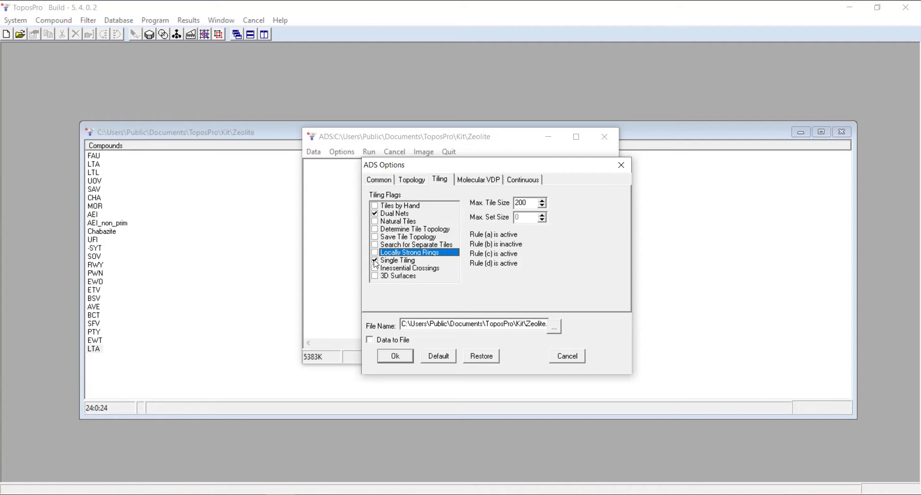
left_click(375, 252)
left_click(374, 244)
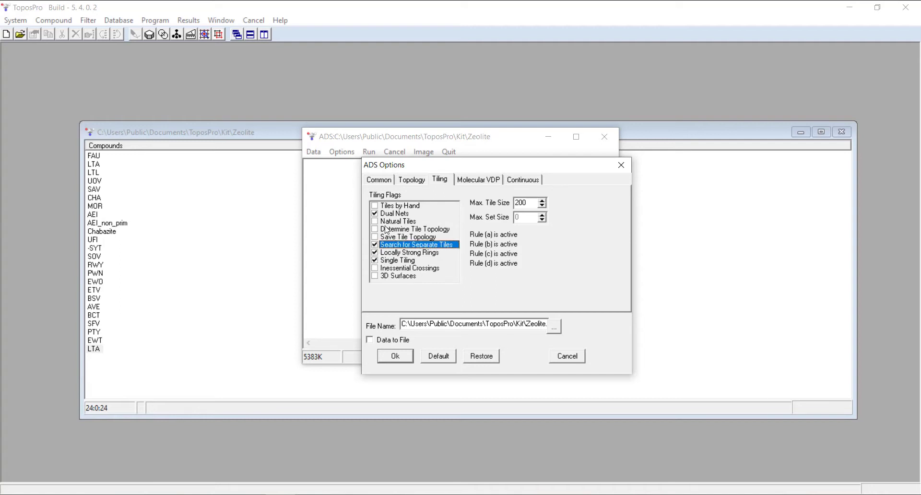
left_click(374, 222)
left_click(375, 229)
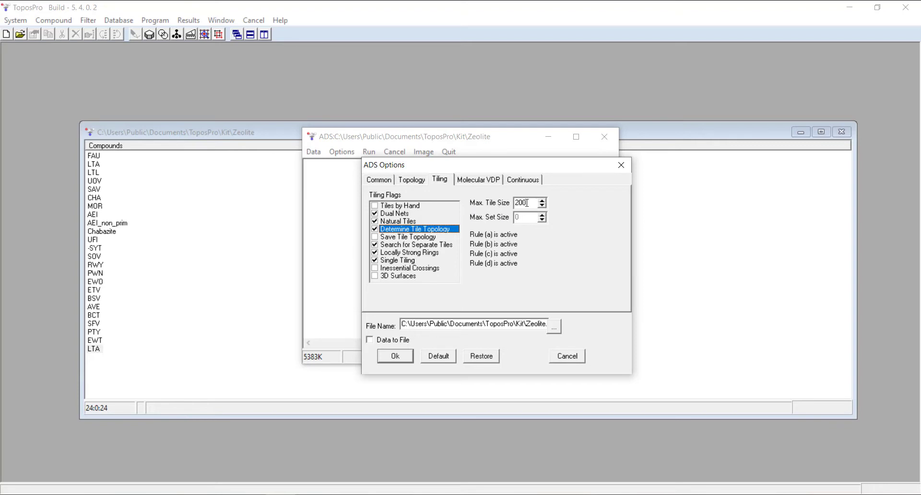
left_click_drag(527, 203, 511, 203)
left_click(526, 203)
Step: Accept the ADS options, start the LTA run, and keep existing Zeolite_t.tnt and Zeolite_r.tnt
left_click(395, 357)
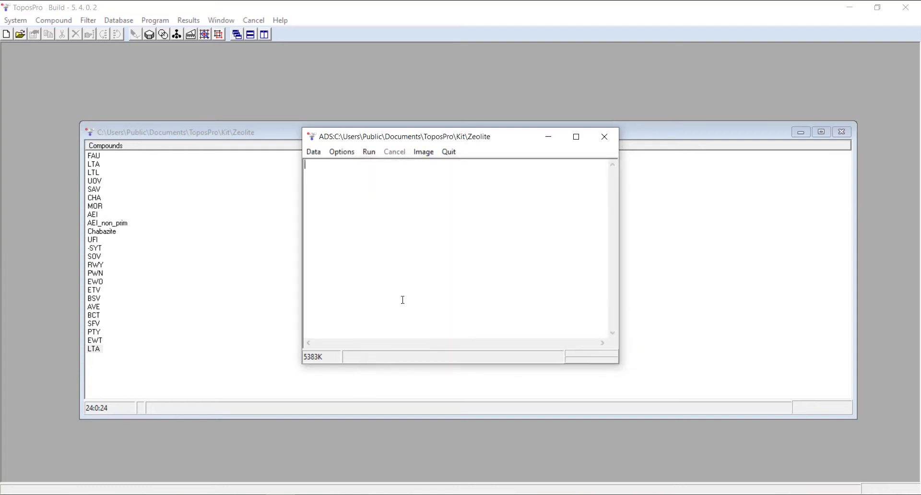
left_click(370, 153)
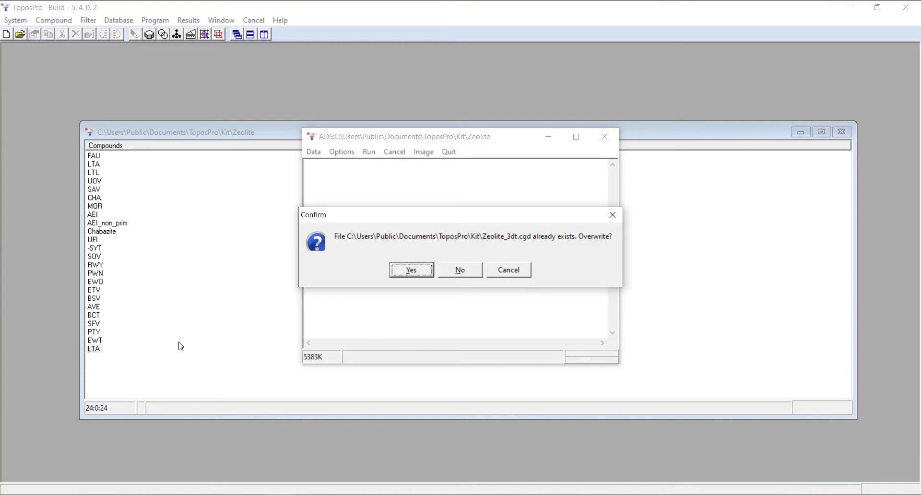
left_click(470, 274)
left_click(462, 266)
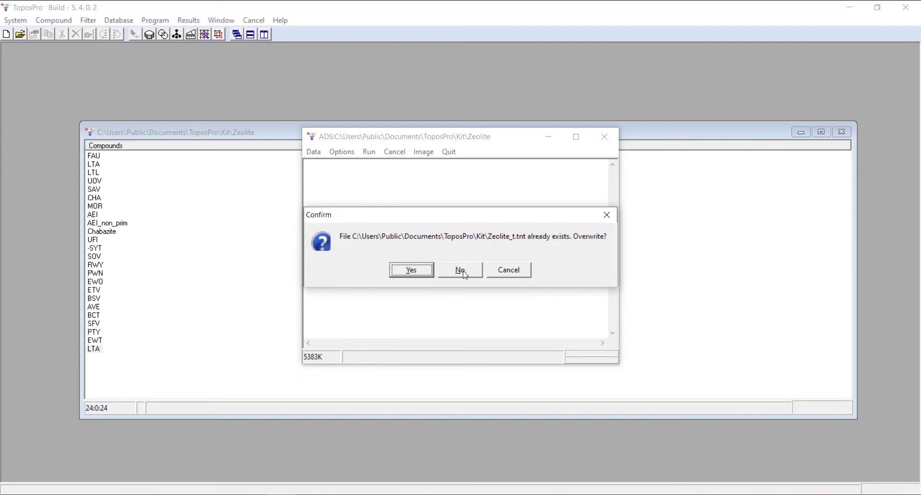
left_click(476, 273)
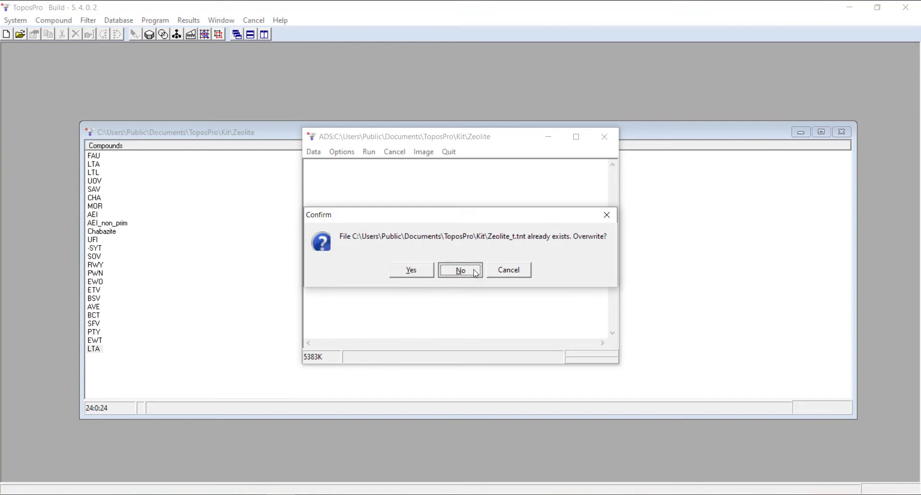
left_click(442, 274)
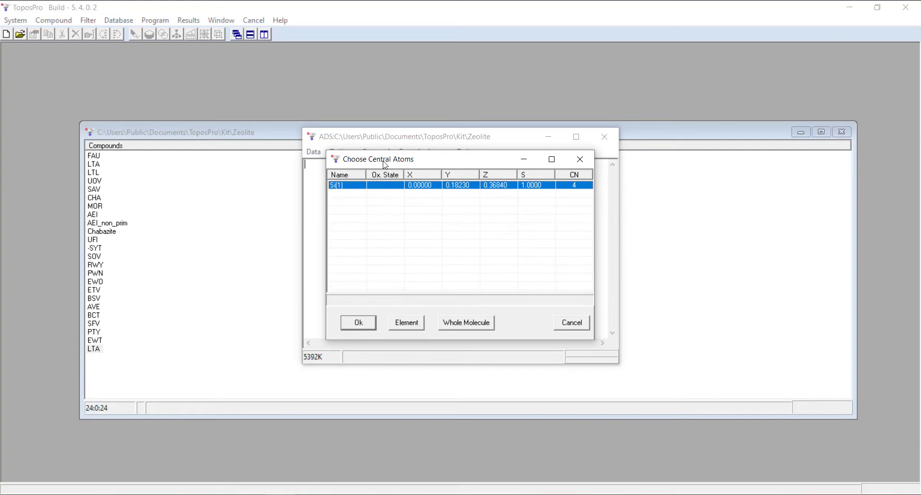
Step: Mark Si(1) as the central atom and confirm to continue the LTA tiling run
right_click(359, 189)
left_click(372, 191)
right_click(346, 189)
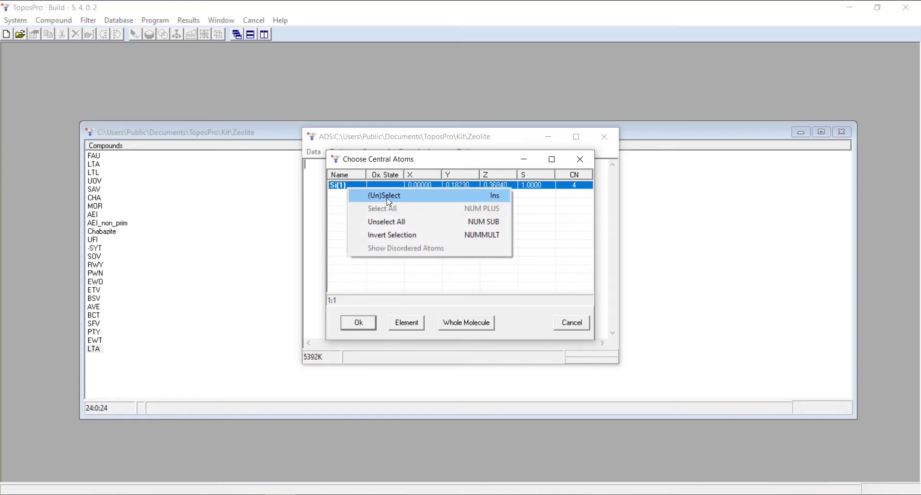
left_click(343, 193)
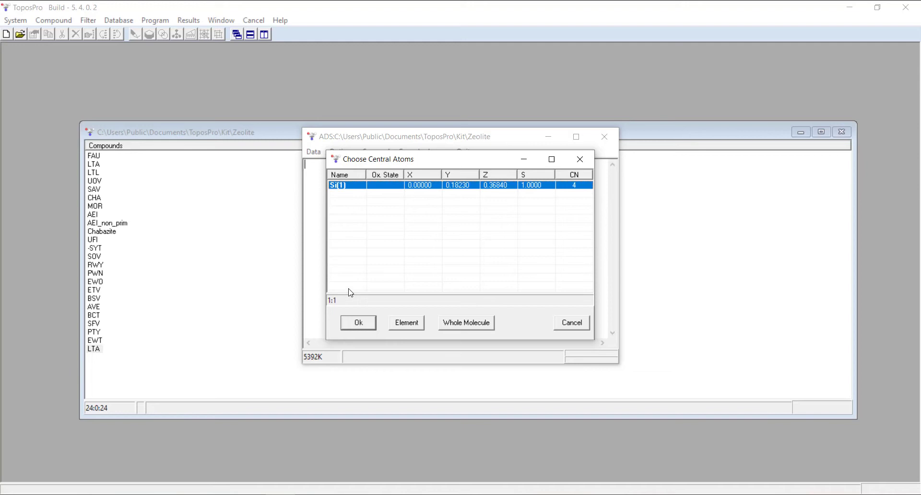
left_click(355, 324)
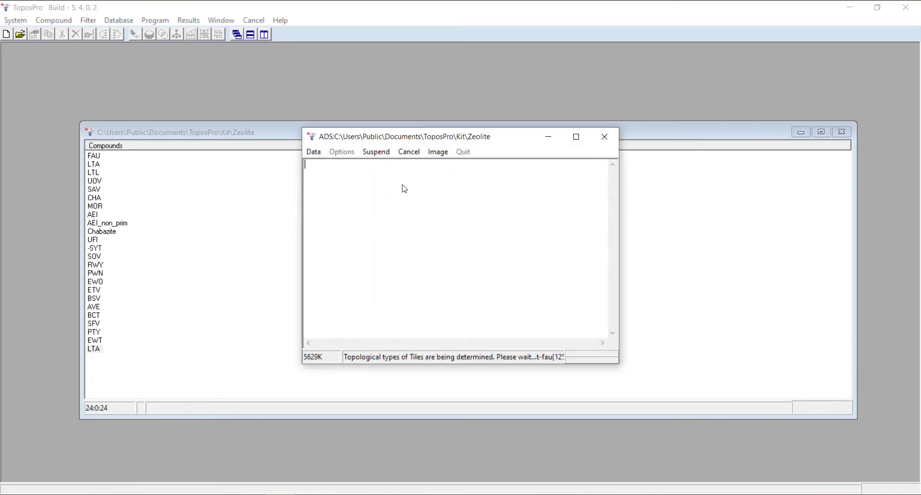
Step: Scroll the finished Zeolite# list and select the LTA/PPT 1 tiling result
scroll(280, 206, "down", 4)
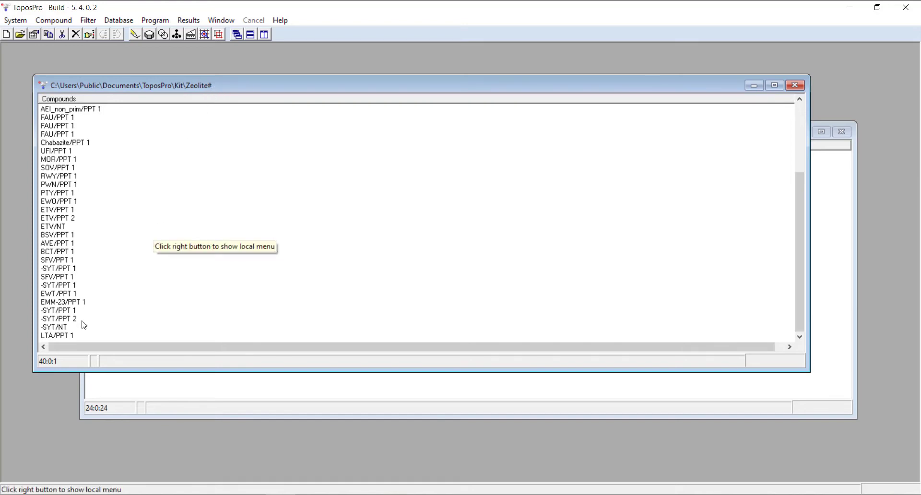
left_click(65, 336)
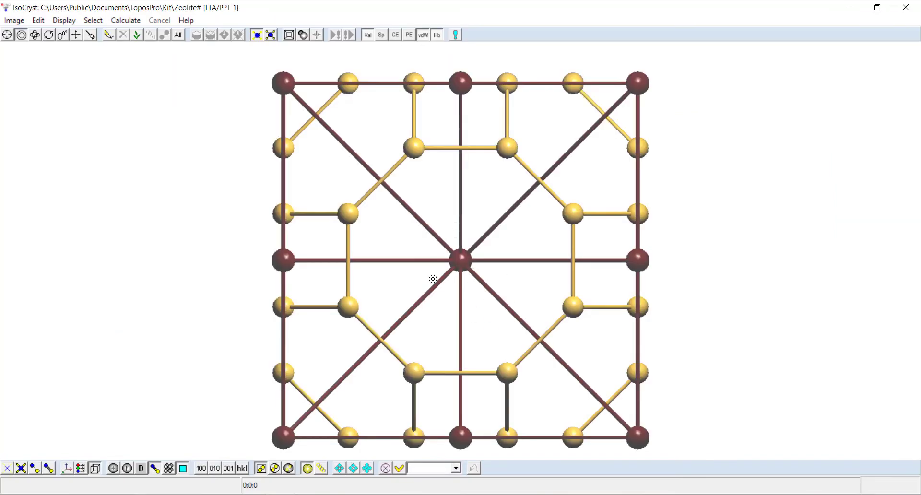
Step: Rotate the LTA net through several 3D orientations, then close the IsoCryst viewer
left_click(34, 34)
left_click_drag(132, 142, 171, 163)
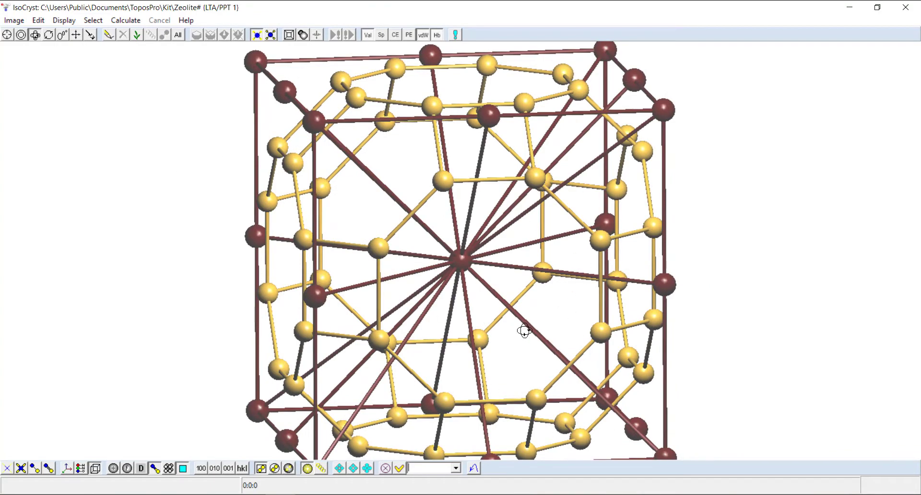
left_click_drag(520, 329, 316, 85)
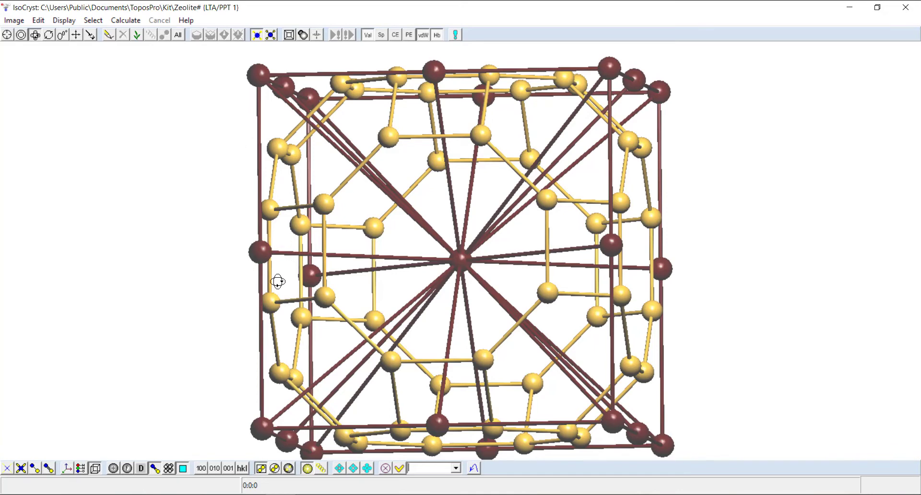
left_click_drag(305, 267, 257, 236)
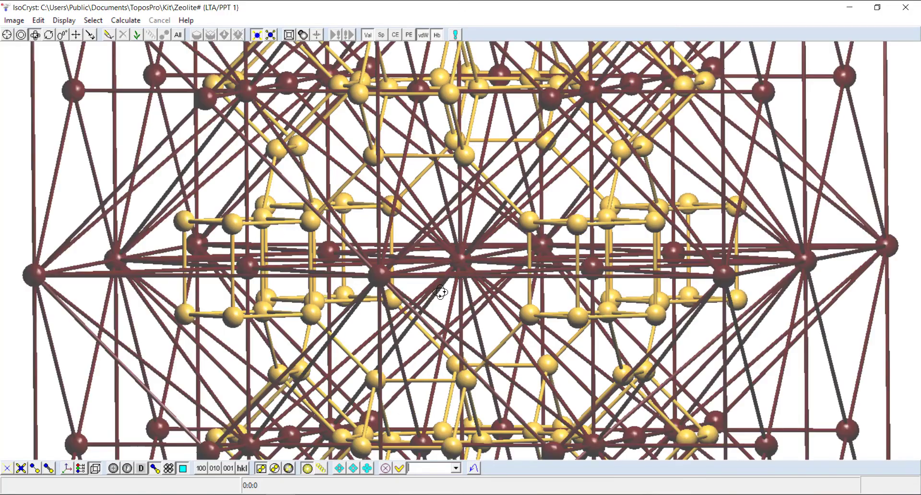
left_click_drag(519, 320, 159, 175)
left_click_drag(247, 183, 272, 186)
left_click(906, 7)
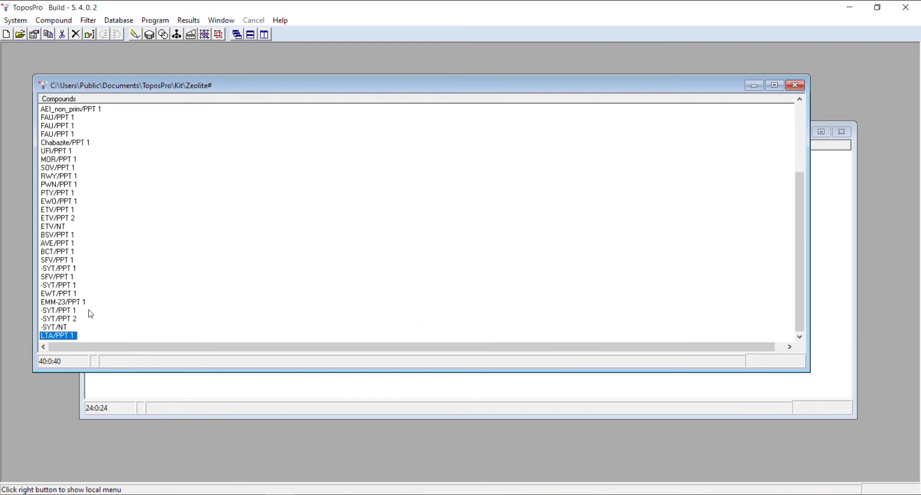
Step: View the LTA/PPT 1 stored tiling data and save the record as a separate LTA.txt file
right_click(77, 337)
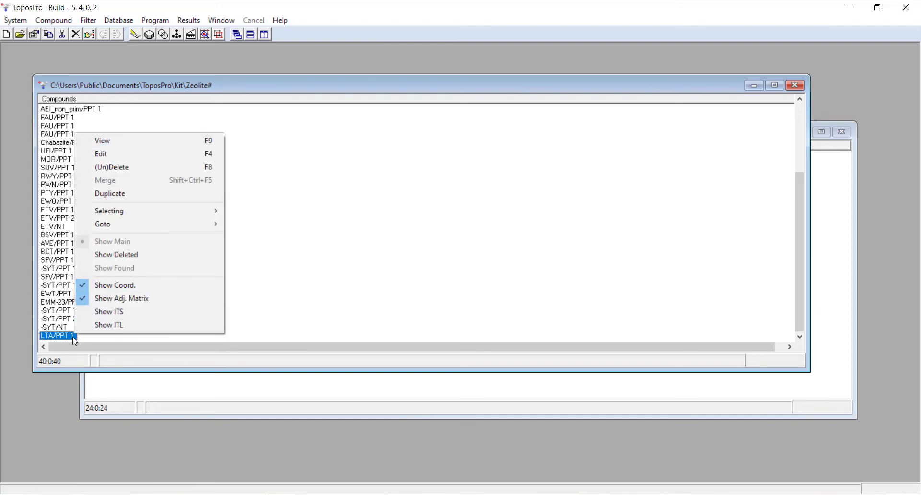
left_click(107, 140)
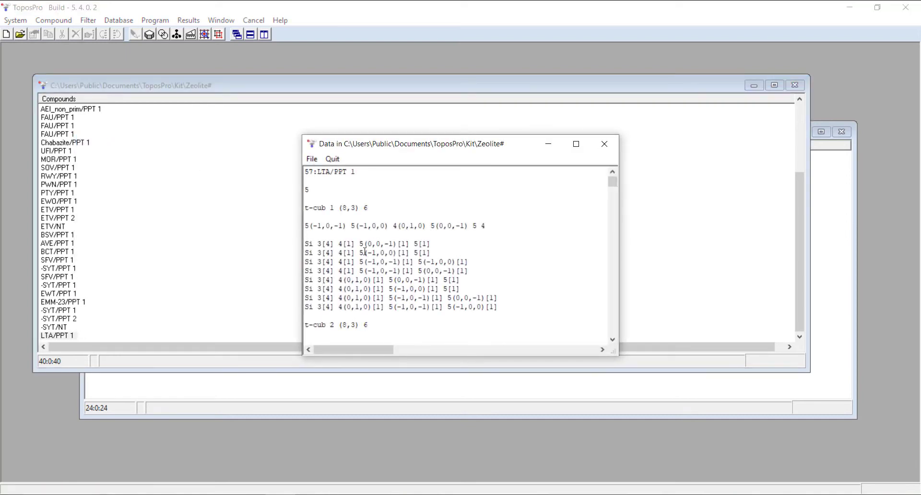
scroll(366, 252, "down", 3)
scroll(384, 259, "up", 3)
scroll(432, 274, "down", 8)
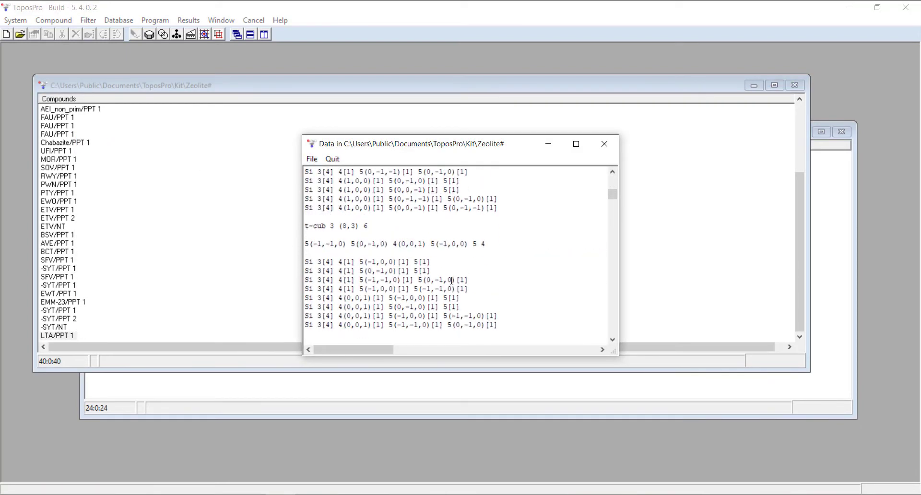
scroll(452, 280, "down", 3)
scroll(432, 268, "up", 5)
scroll(422, 259, "down", 1)
scroll(392, 225, "up", 6)
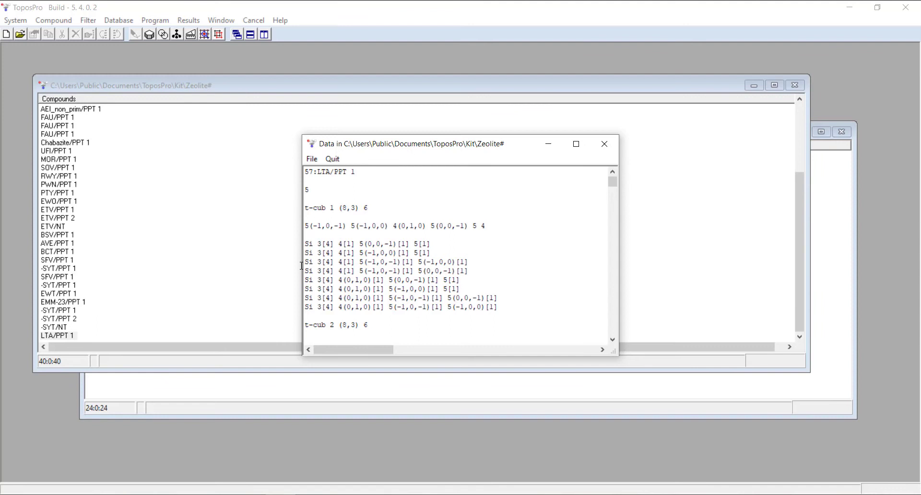
left_click(312, 159)
left_click(327, 188)
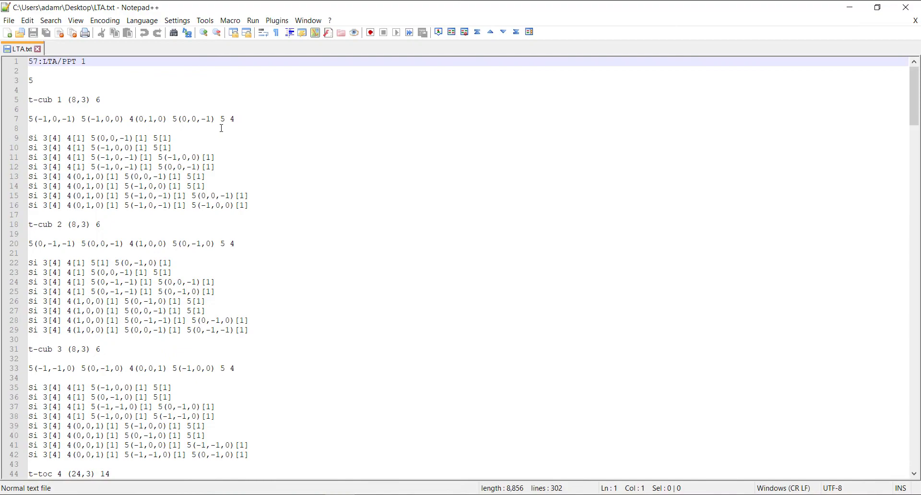
Step: Scroll through LTA.txt to inspect the t-cub and t-toc tile blocks and coordinates
scroll(222, 128, "down", 20)
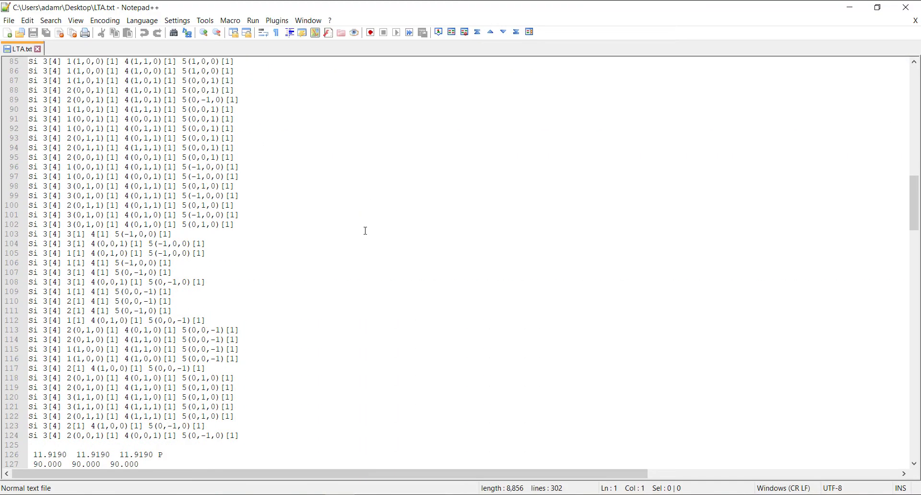
scroll(366, 231, "down", 15)
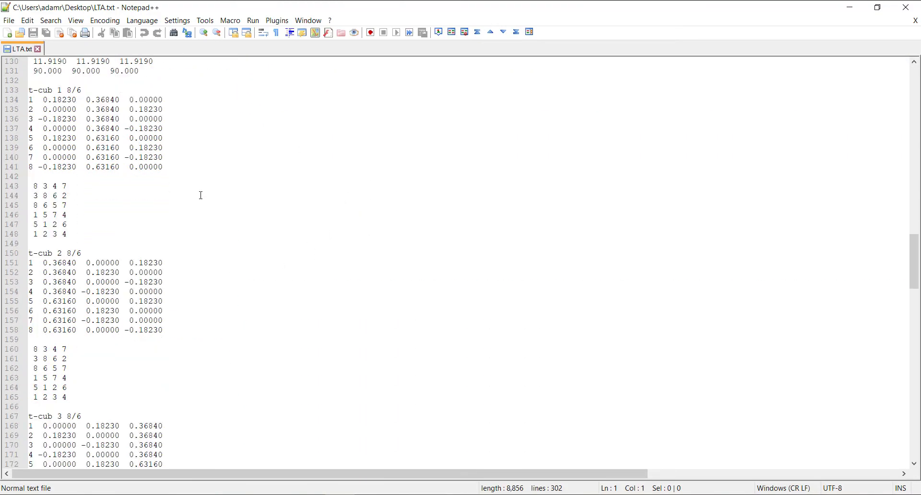
scroll(201, 195, "up", 18)
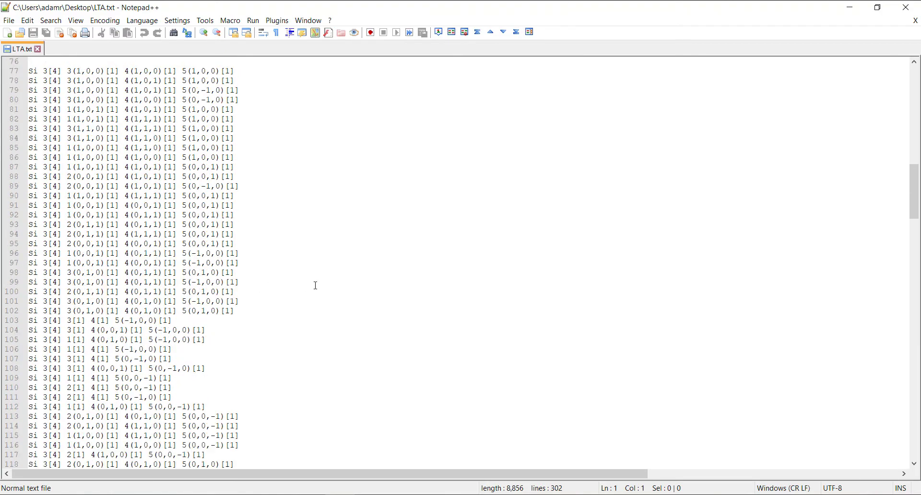
scroll(316, 285, "up", 19)
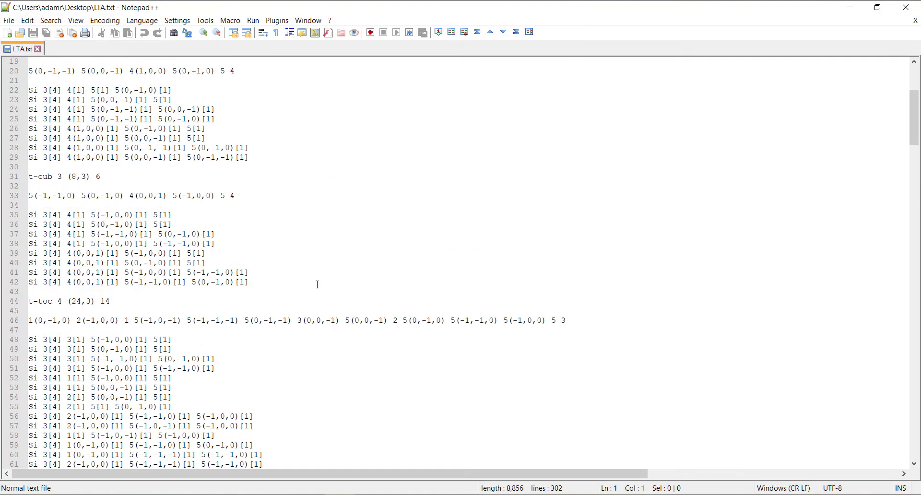
scroll(318, 284, "up", 5)
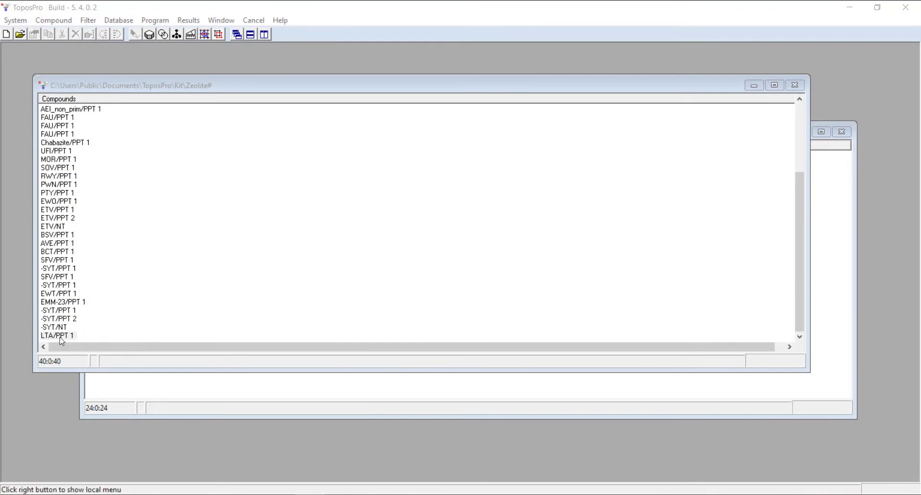
Step: Select LTA/PPT 1 and reopen the recent ADS Zeolite tiling output to review its 33:LTA summary
left_click(61, 337)
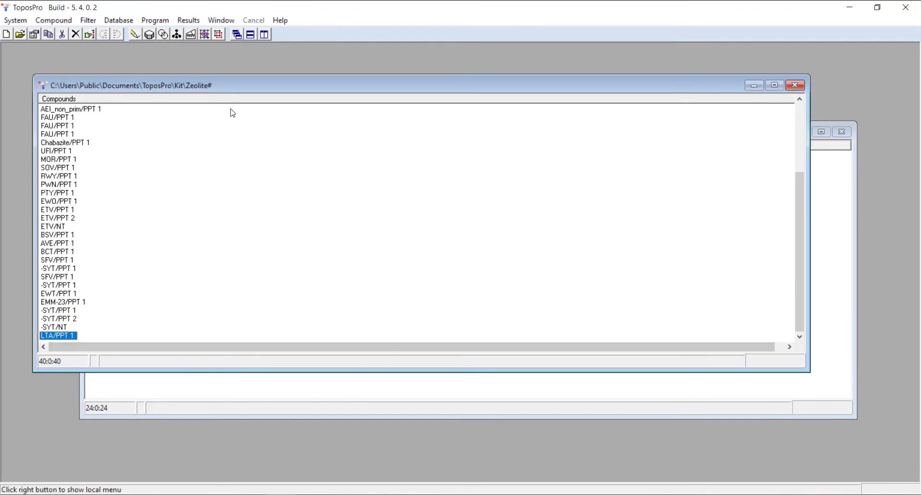
left_click(160, 22)
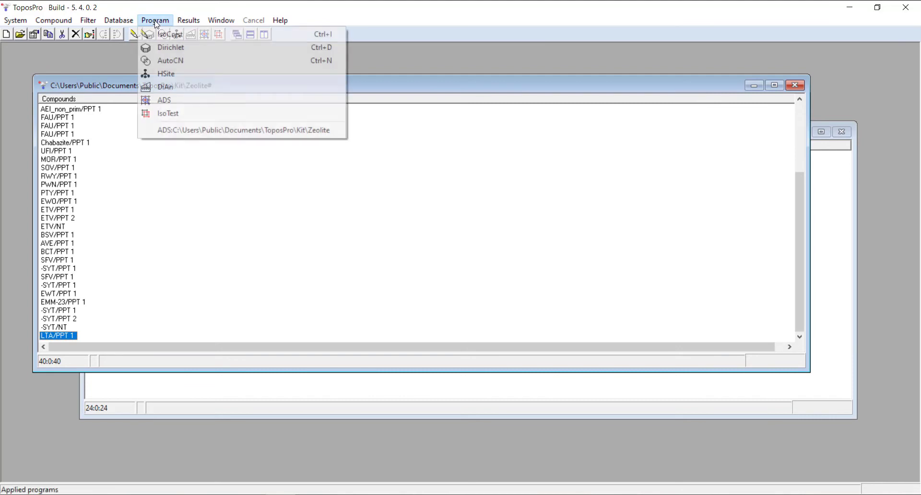
left_click(202, 132)
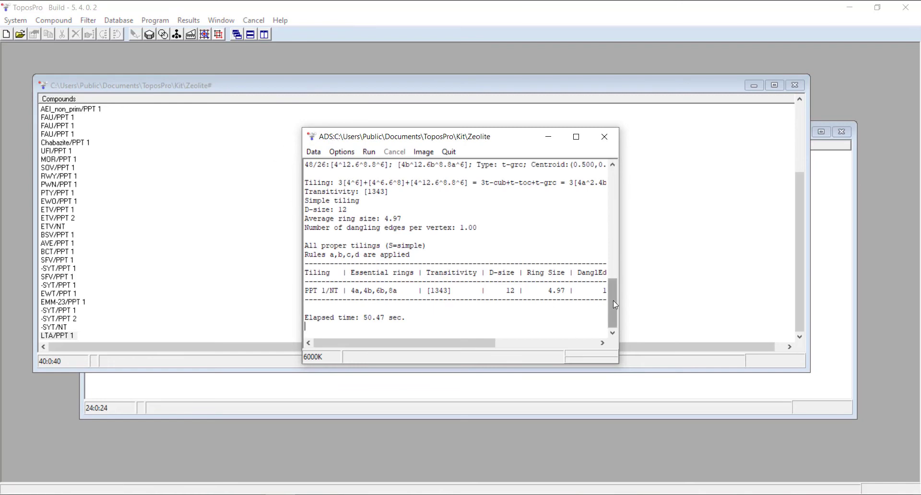
left_click_drag(613, 300, 612, 184)
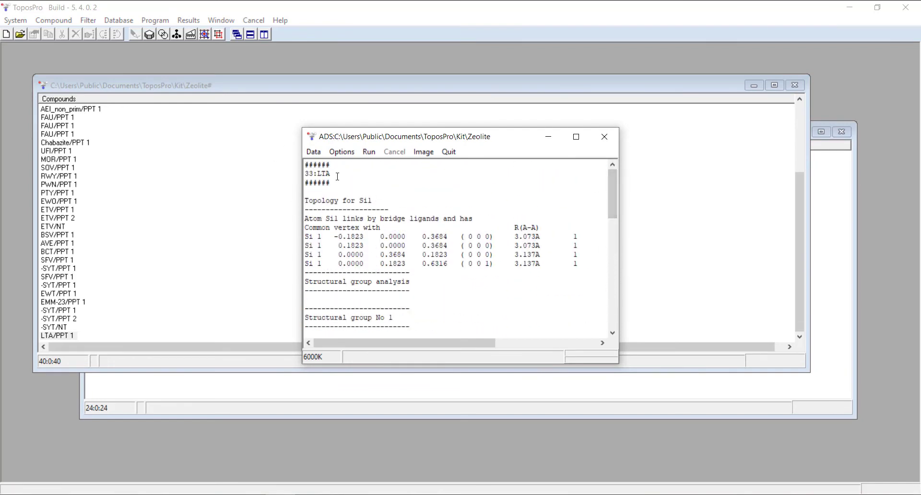
left_click_drag(337, 185, 302, 171)
left_click(337, 173)
left_click_drag(614, 203, 605, 316)
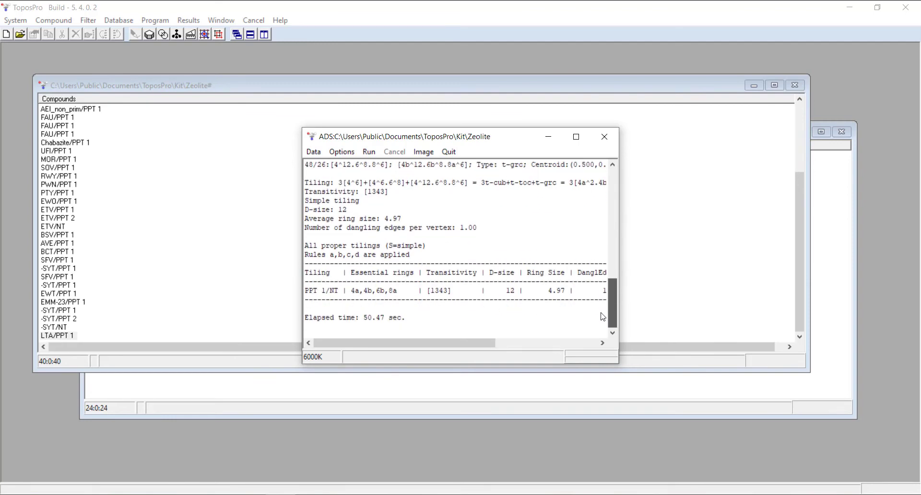
left_click(422, 153)
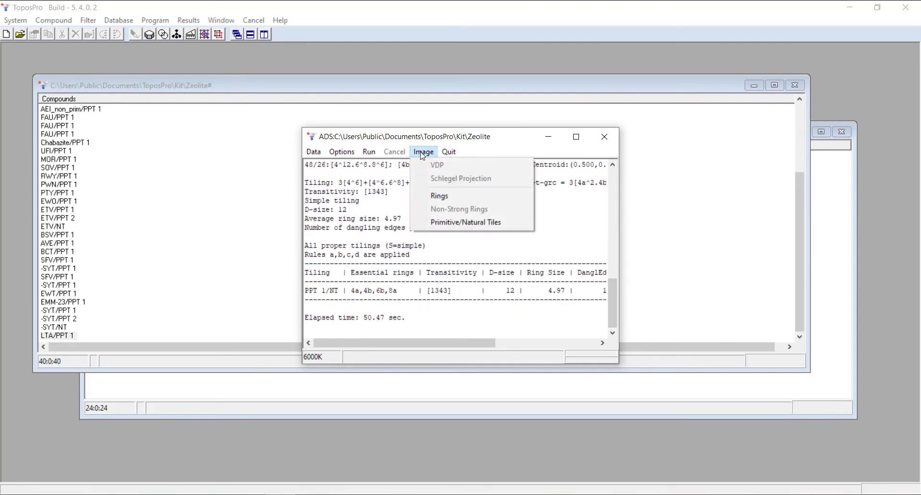
Step: Show LTA's natural tiles, expand and widen the tile list, select t-grc and extend the net into neighbouring cells
left_click(471, 222)
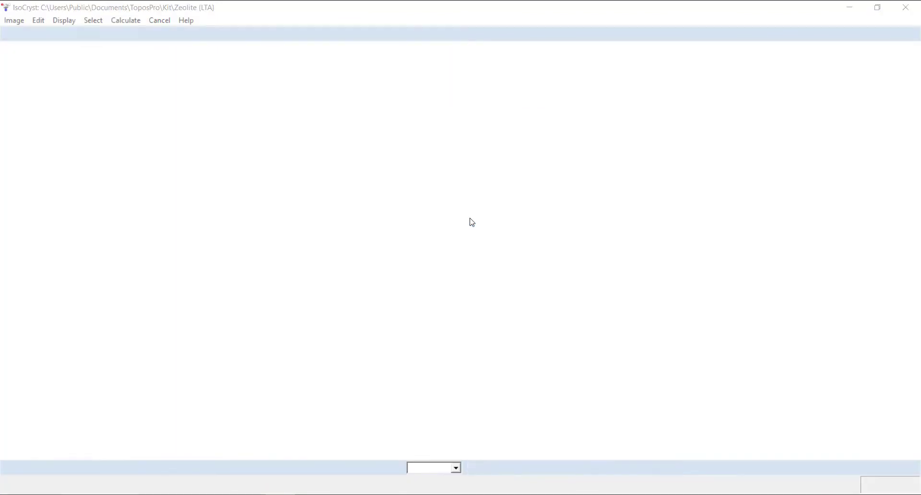
left_click_drag(431, 134, 103, 106)
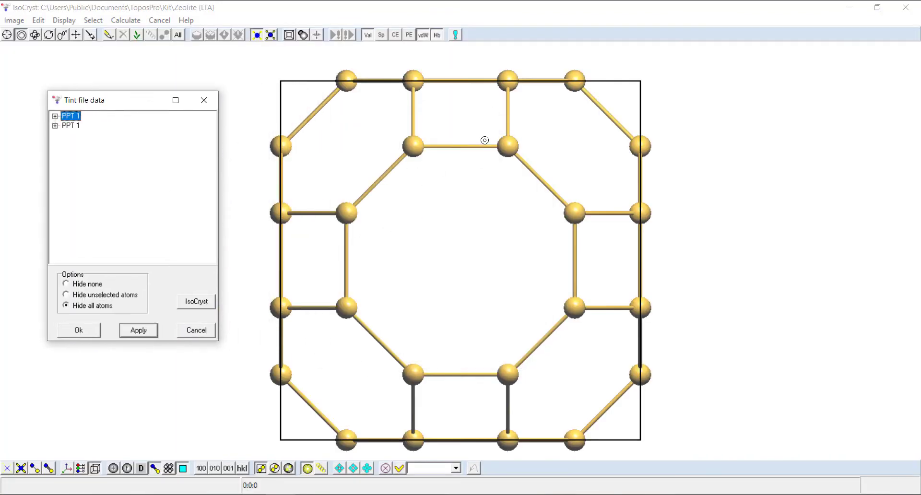
left_click(56, 116)
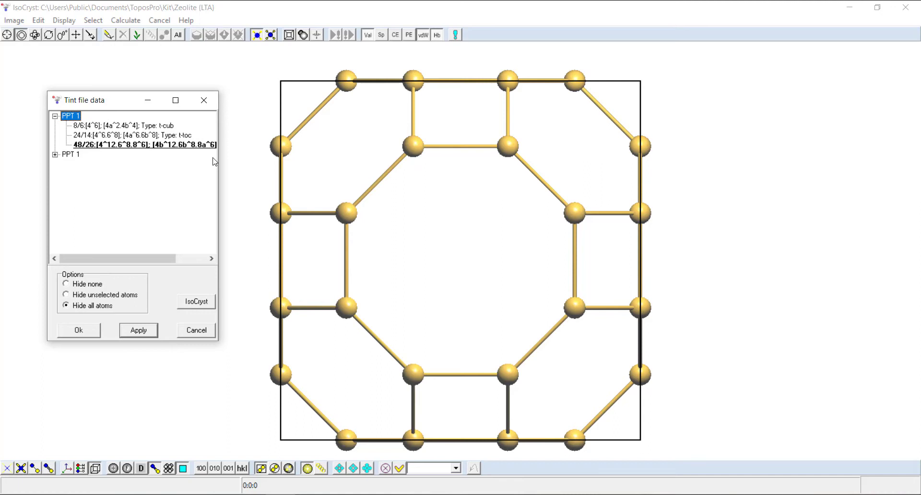
left_click_drag(247, 163, 296, 166)
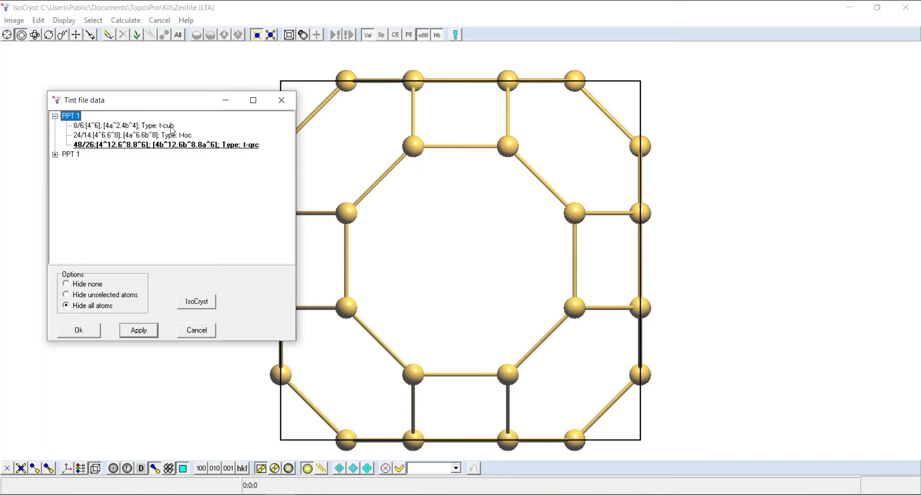
left_click_drag(126, 106, 95, 94)
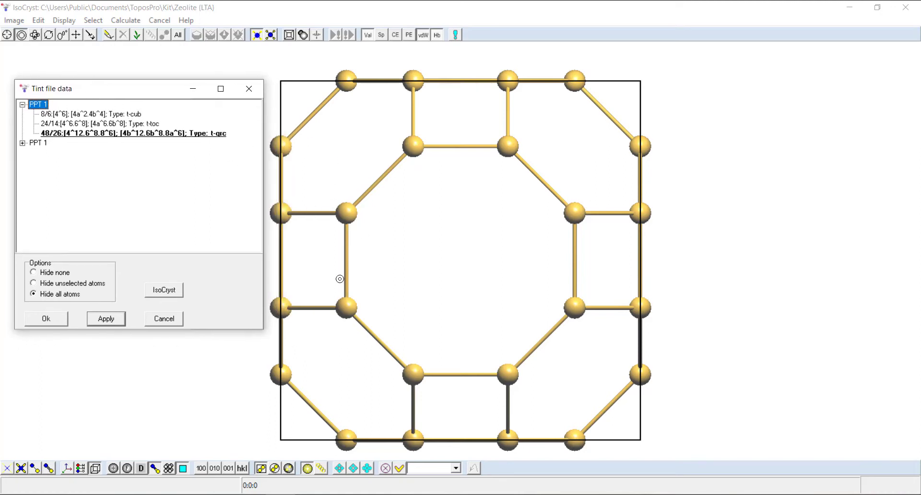
left_click(128, 134)
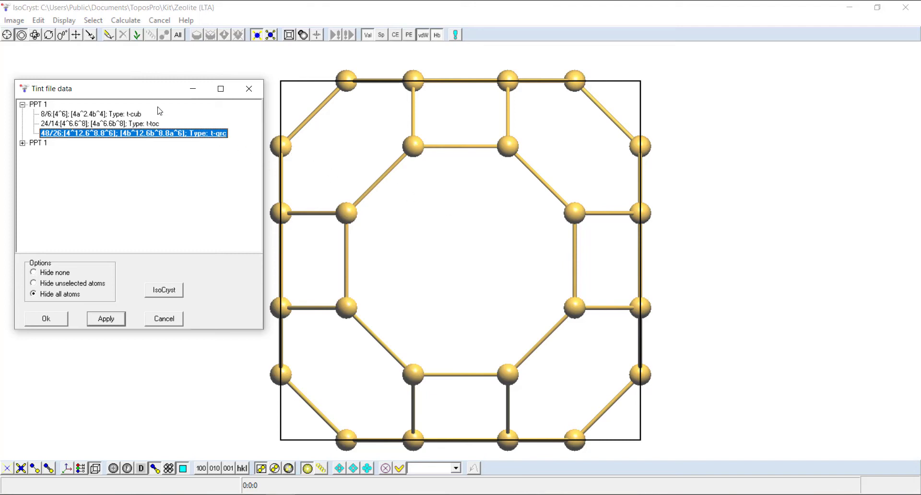
left_click(137, 36)
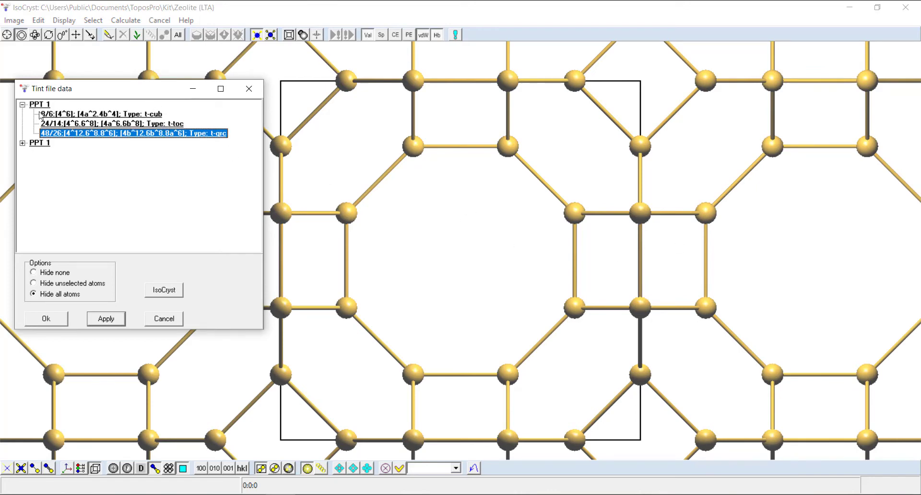
Step: Show only the t-cub tile with all other atoms hidden, rotated to appear as a cube
left_click(75, 115)
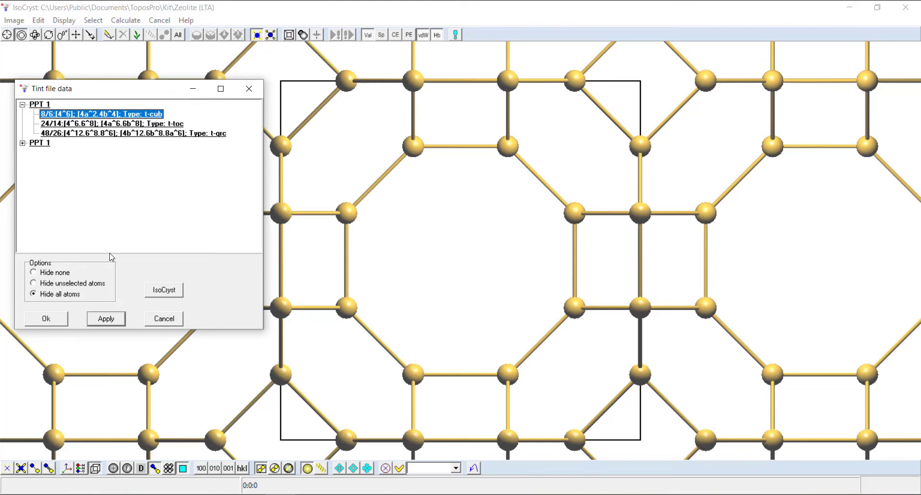
left_click(53, 296)
left_click(106, 319)
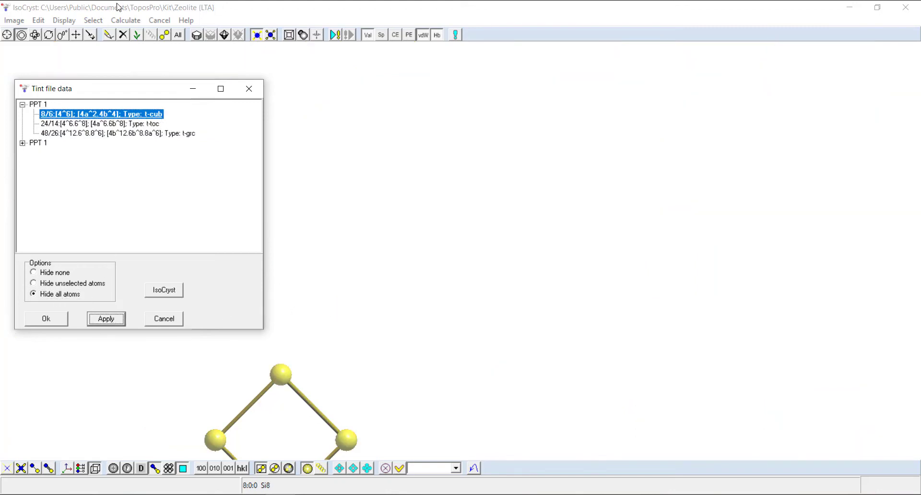
left_click(78, 36)
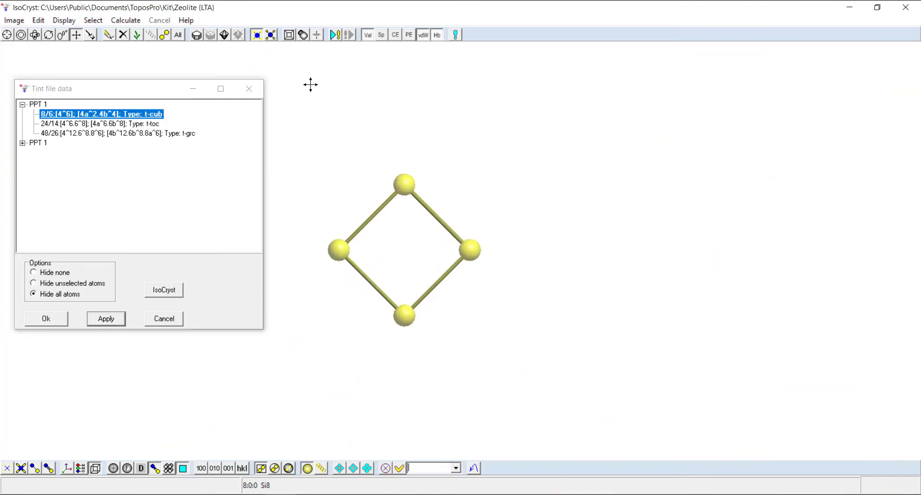
left_click(35, 35)
left_click_drag(365, 158, 335, 169)
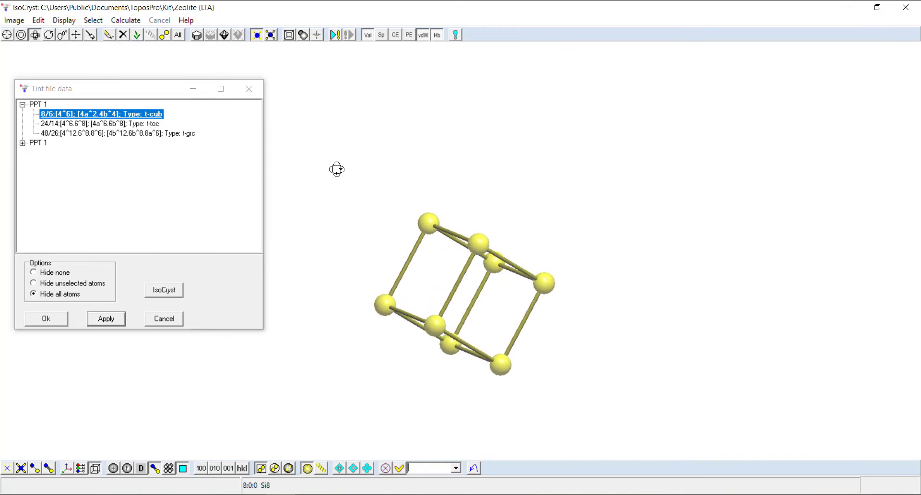
Step: Show only the t-toc tile, then rotate and centre it in the view
left_click(21, 35)
left_click(391, 171)
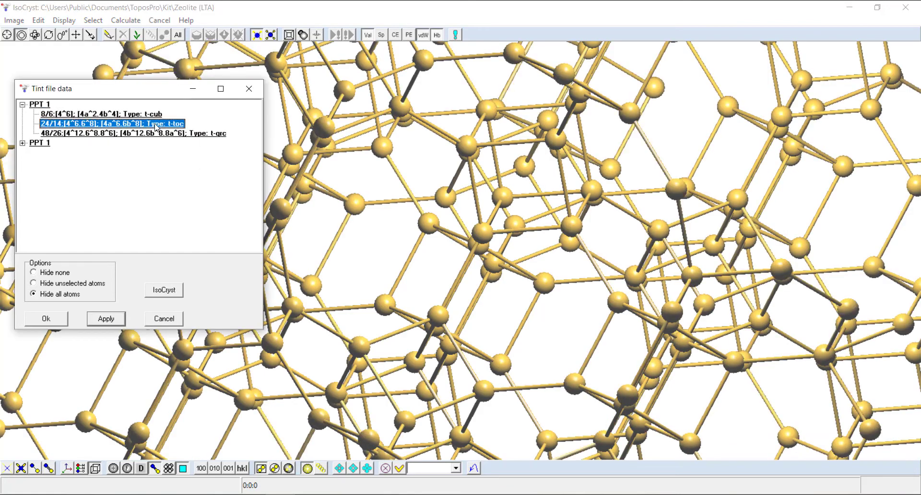
left_click(112, 321)
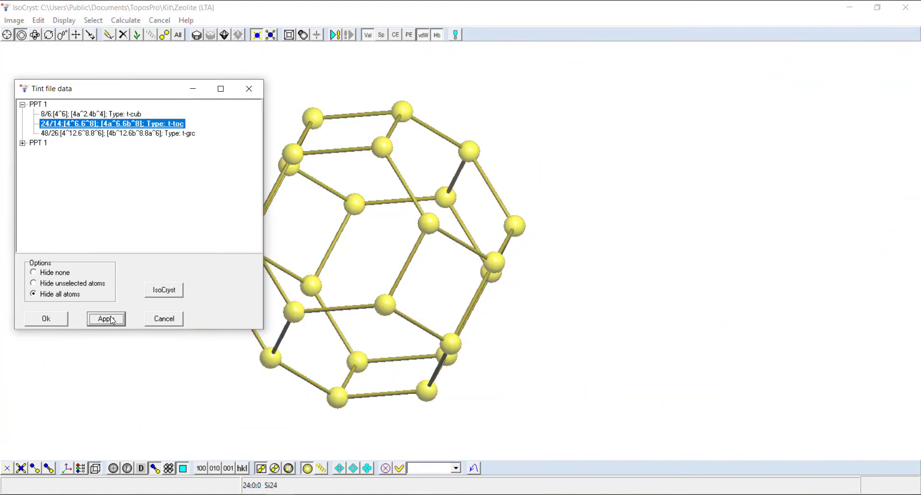
left_click(77, 34)
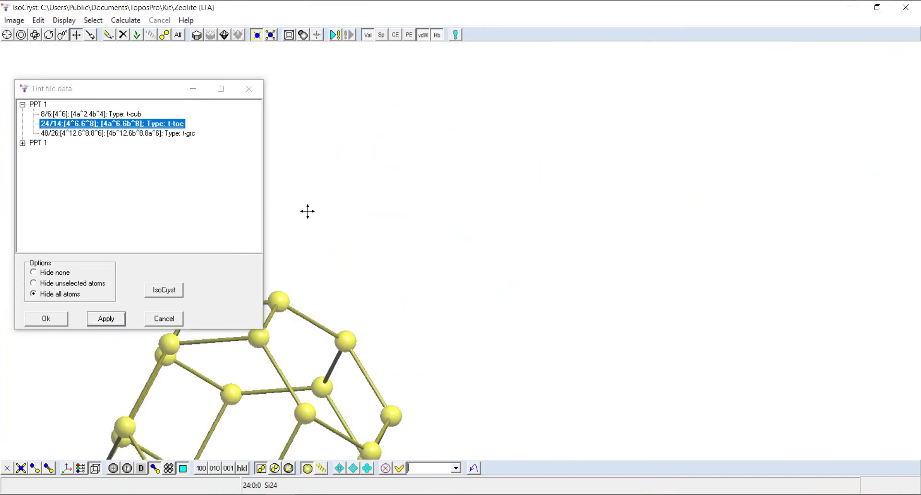
left_click_drag(350, 309, 515, 162)
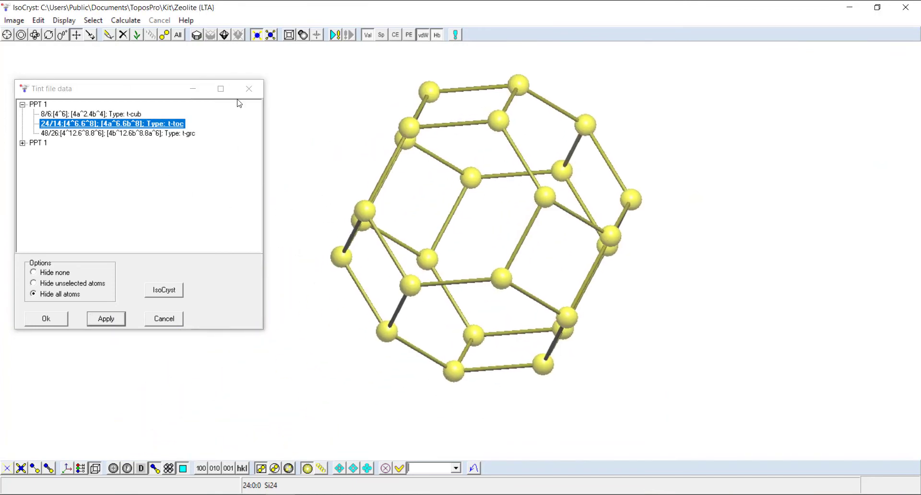
left_click(34, 35)
left_click_drag(406, 229, 442, 148)
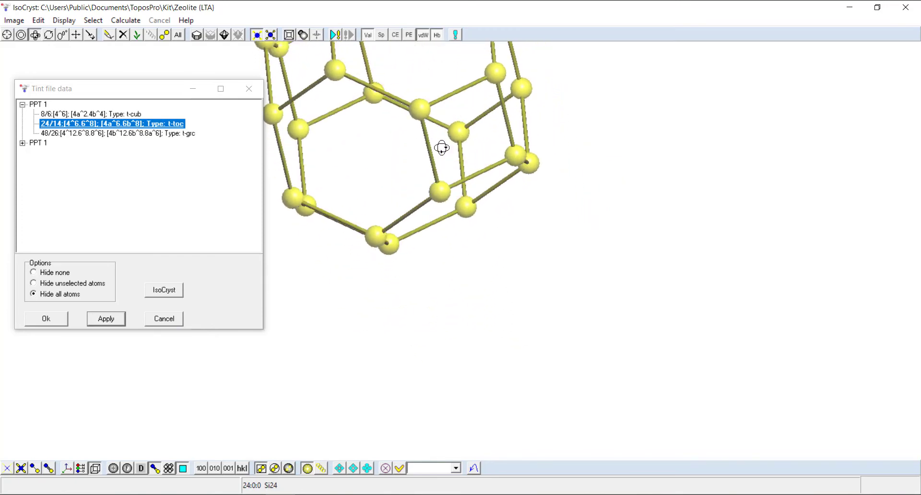
left_click(76, 35)
left_click_drag(458, 193, 547, 319)
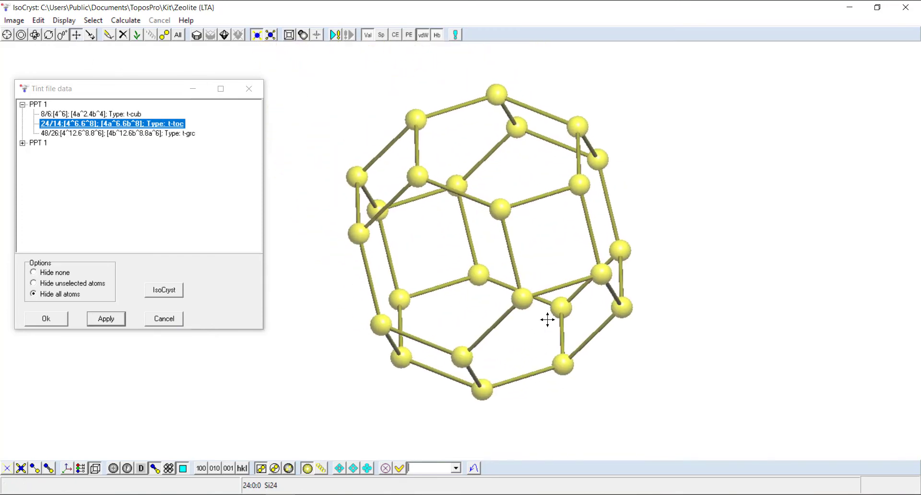
Step: Isolate the 48-atom t-grc tile, rotate it front-on, then bring up the Gavrog Project page
left_click(22, 35)
left_click(324, 88)
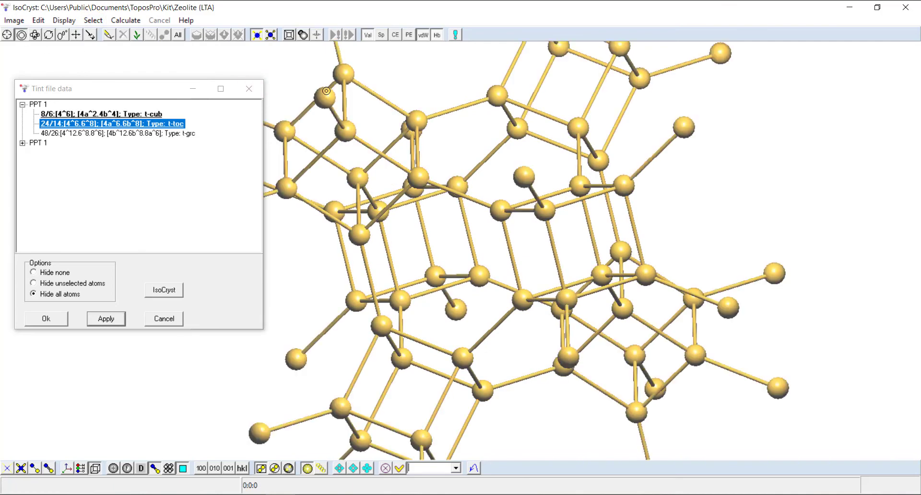
left_click(192, 134)
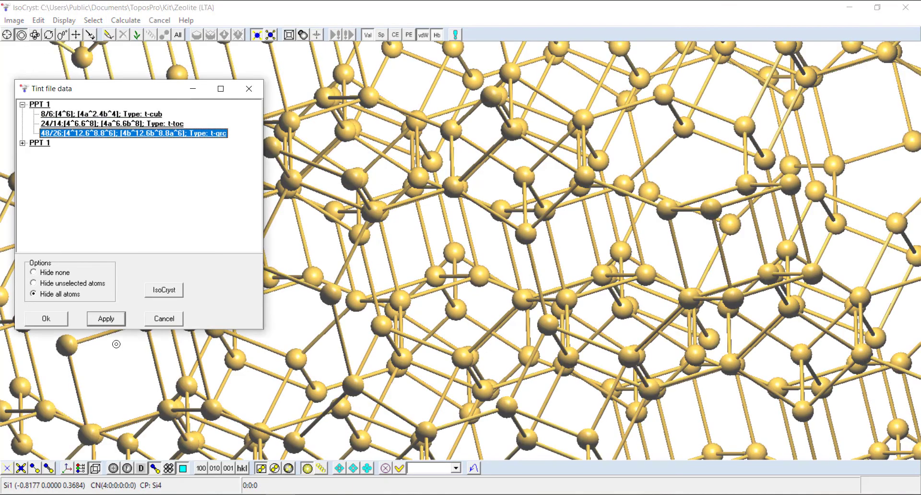
left_click(105, 324)
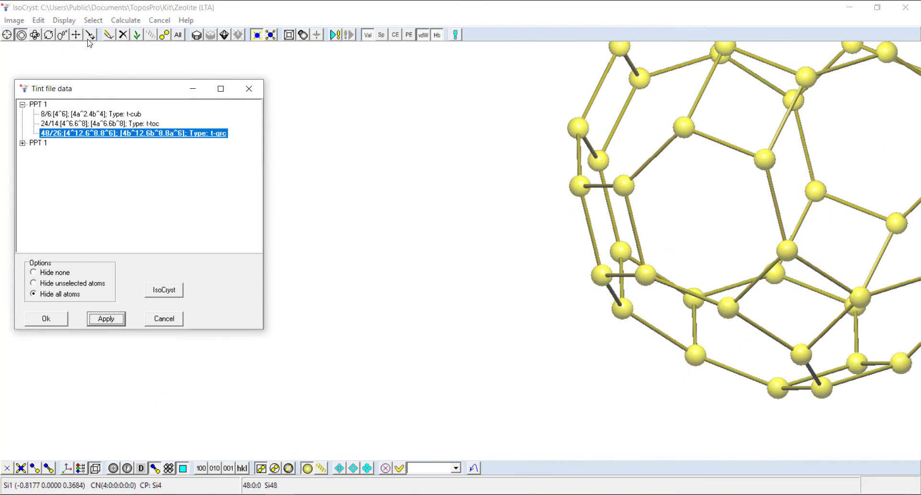
left_click_drag(562, 241, 542, 226)
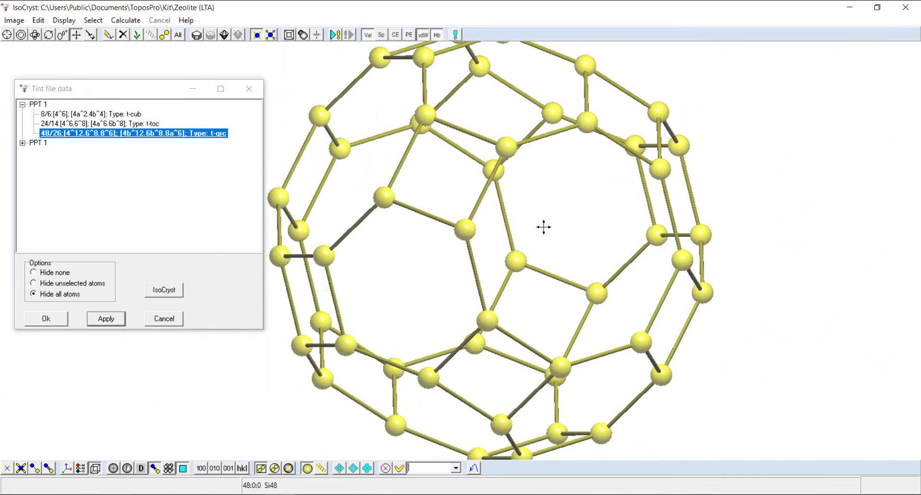
left_click(34, 34)
left_click_drag(482, 175, 453, 205)
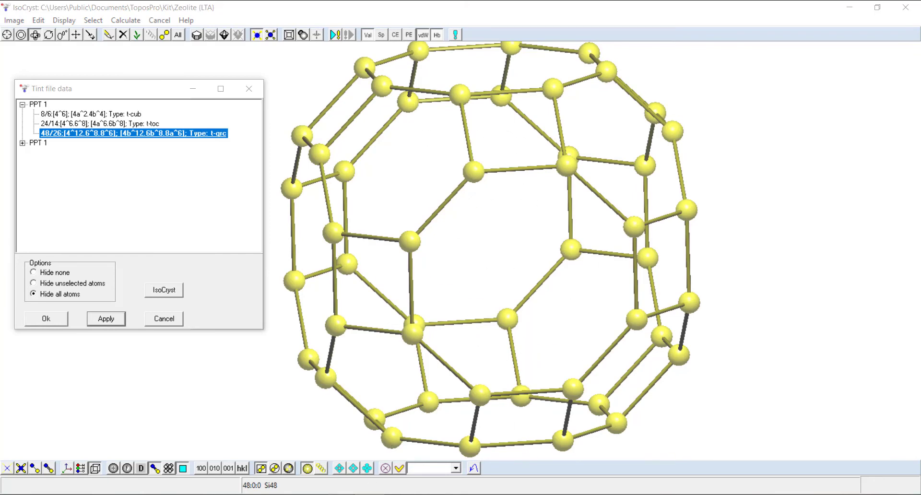
left_click(340, 451)
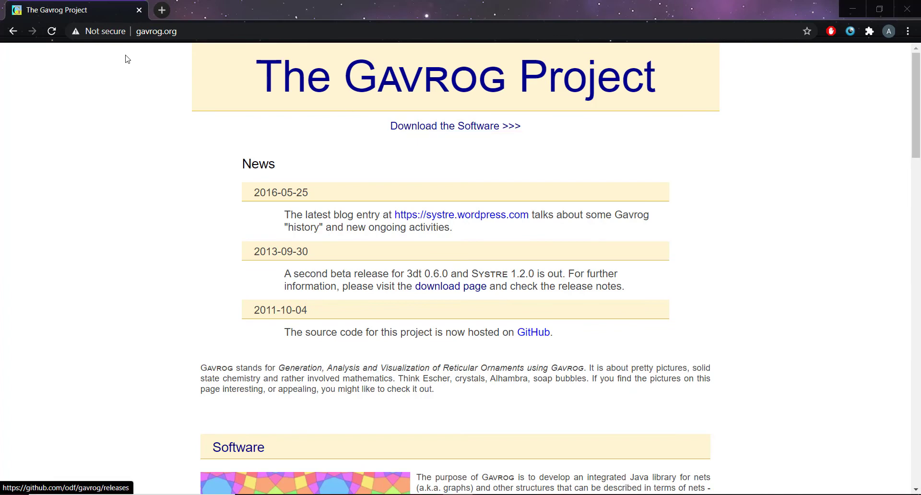
Step: Highlight the gavrog.org address in Chrome's address bar, then deselect it
left_click(173, 34)
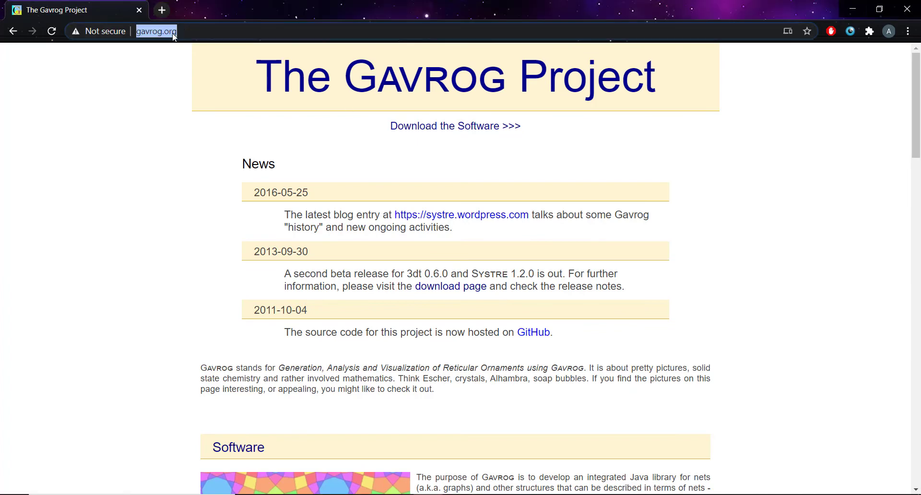
left_click(395, 157)
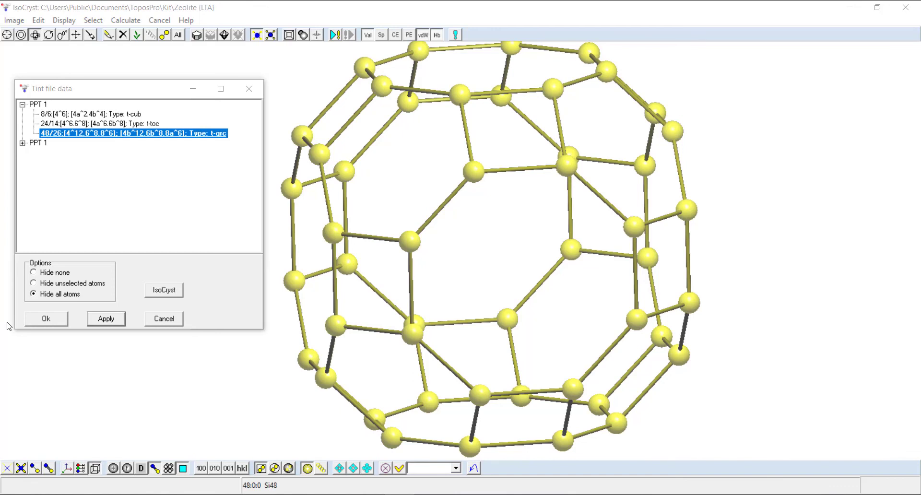
Step: Switch with Alt+Tab to the 'natural tilings for nets' paper in Acrobat Reader
key("alt+Tab")
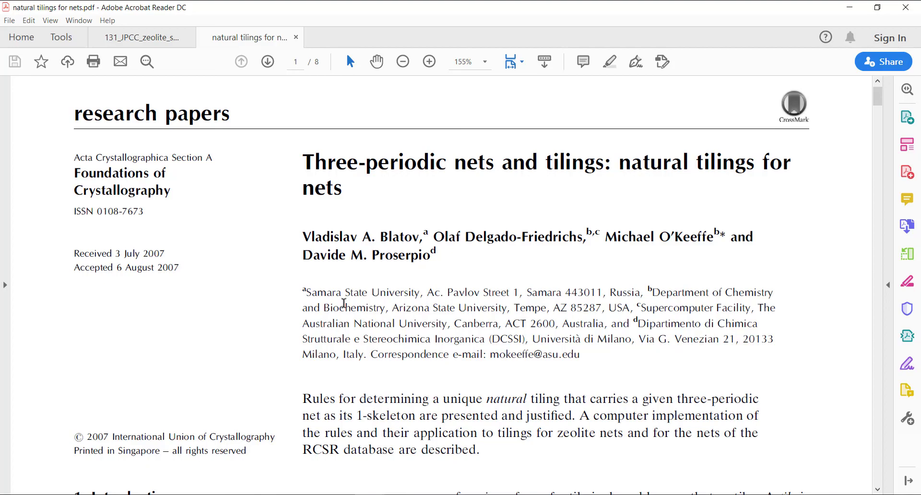
Step: Scroll to the Definitions section and highlight the Acta Cryst. (2007) A63, 418–425 footer citation
scroll(261, 255, "down", 5)
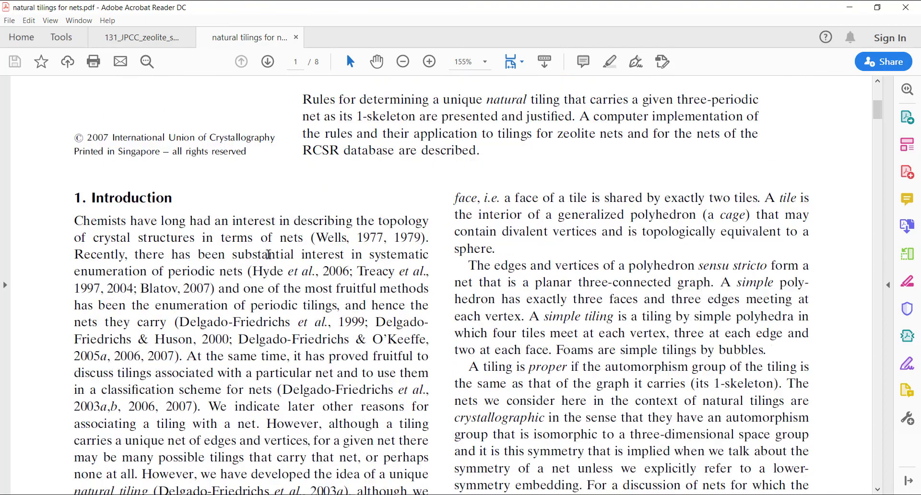
scroll(269, 254, "down", 7)
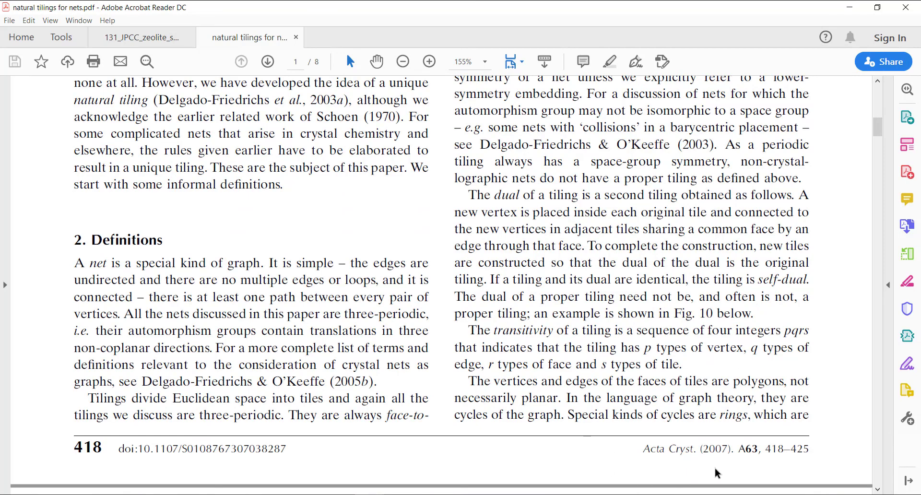
left_click_drag(643, 449, 816, 449)
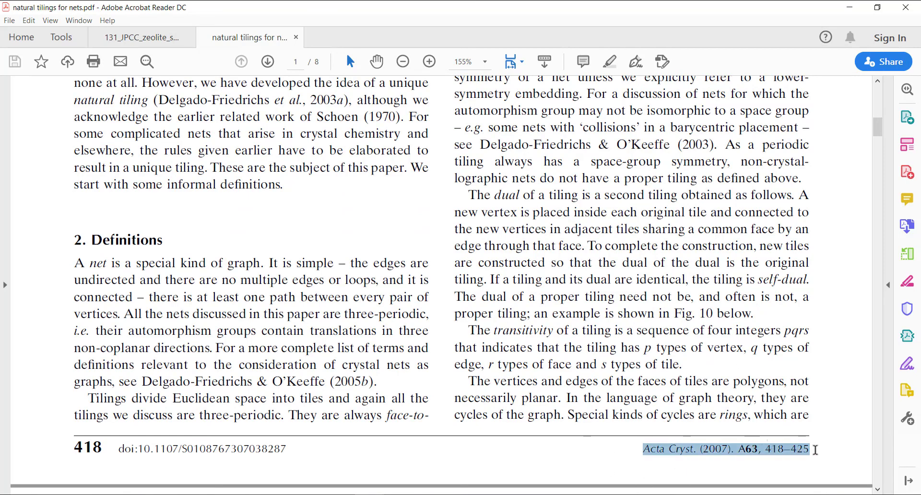
left_click(819, 449)
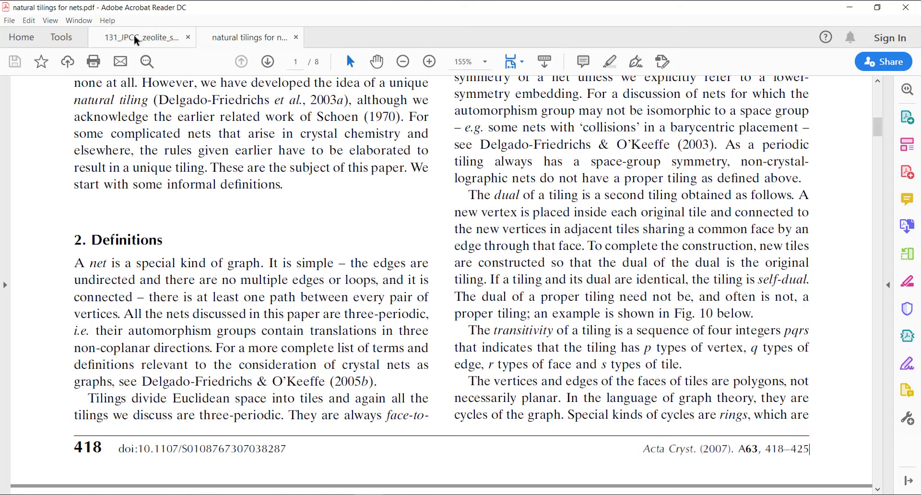
Step: Switch to the 131_JPCC_zeolite_small.pdf tab showing the 'Natural Tilings for Zeolite-Type Frameworks' title and abstract
left_click(149, 38)
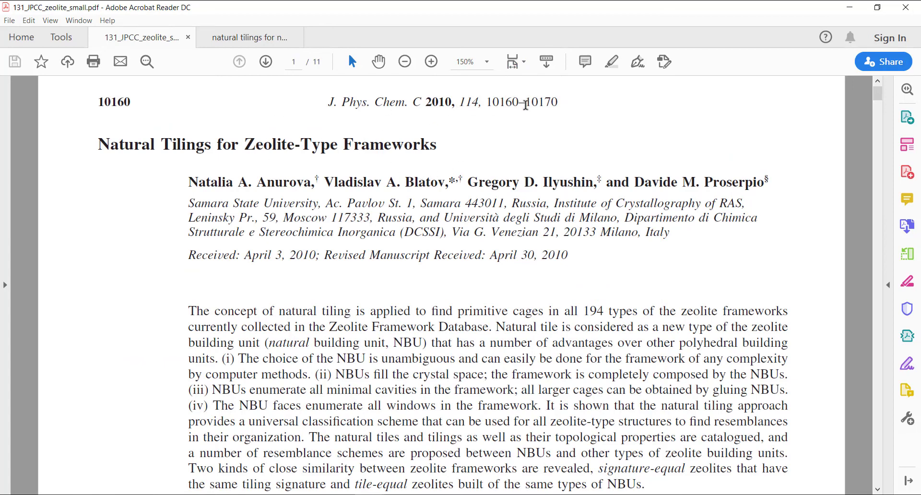
scroll(393, 257, "down", 1)
scroll(394, 257, "down", 3)
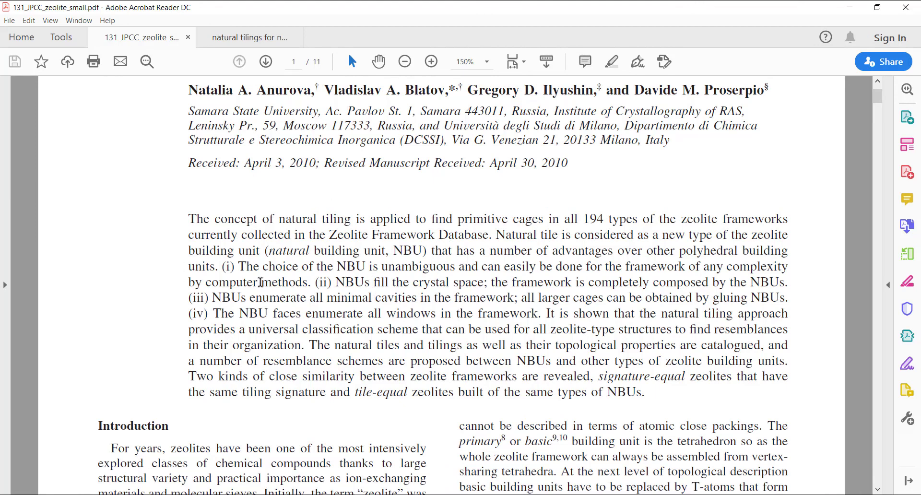
scroll(262, 279, "up", 1)
scroll(287, 273, "up", 1)
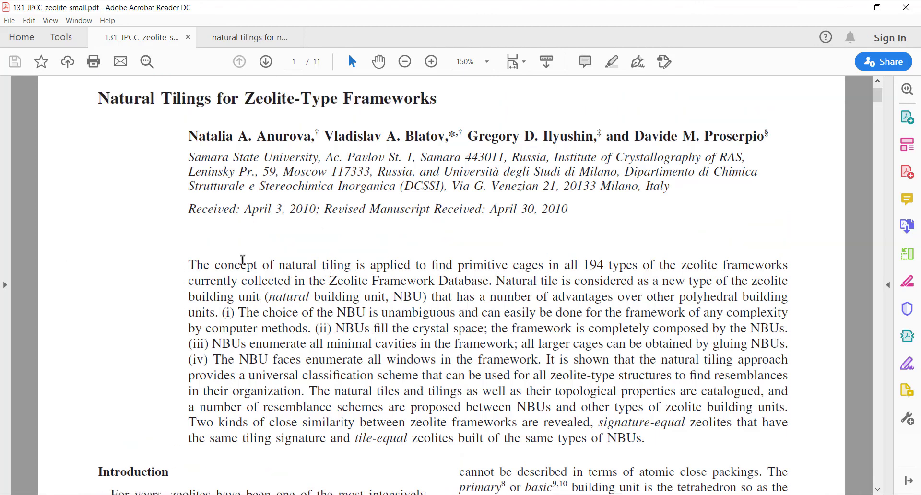